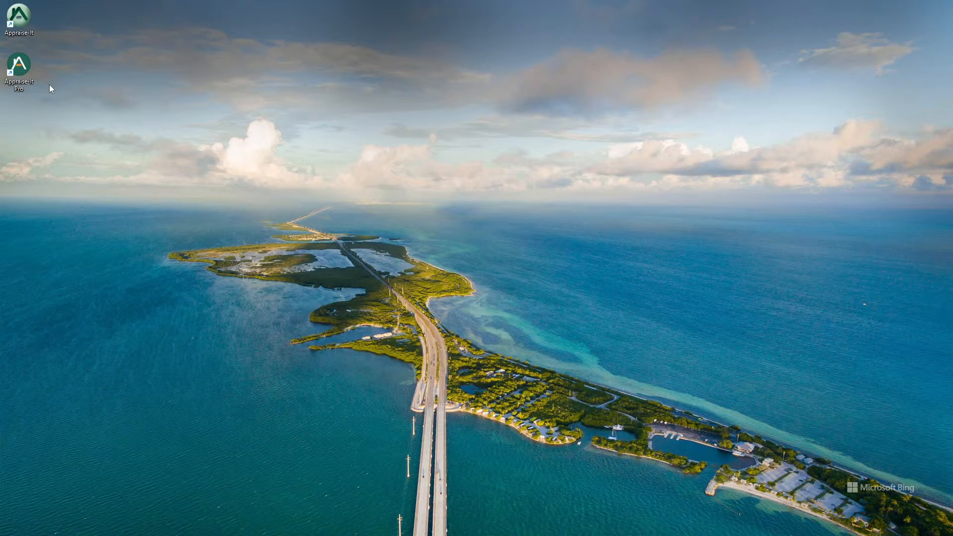
# Launch Appraise-It Pro, leave the welcome page and review the Tools, Services, View and Edit commands
pyautogui.doubleClick(19, 65)
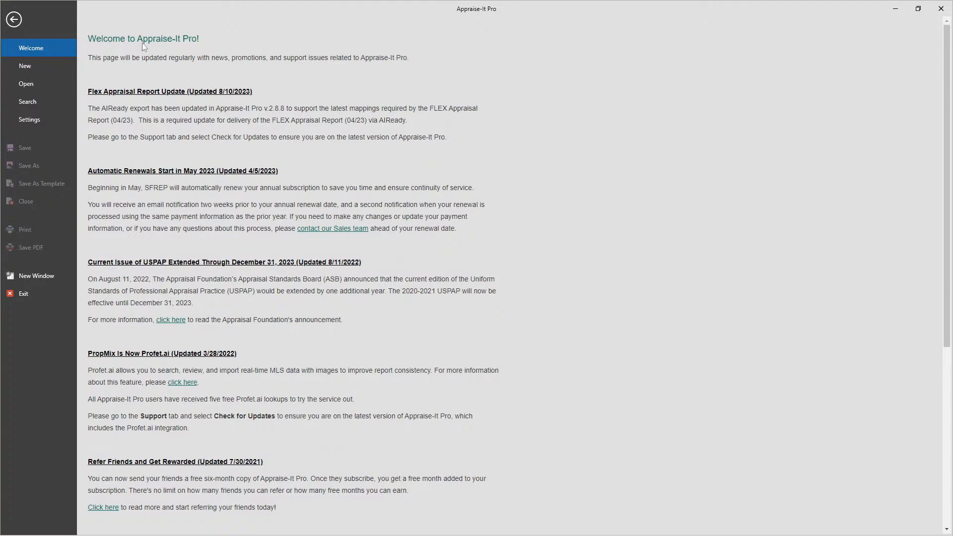
pyautogui.click(14, 20)
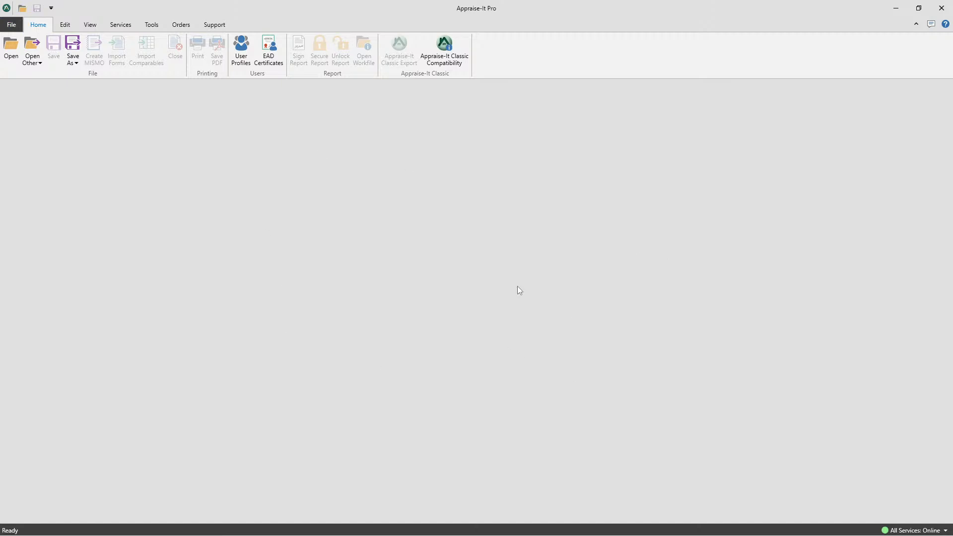
pyautogui.click(149, 29)
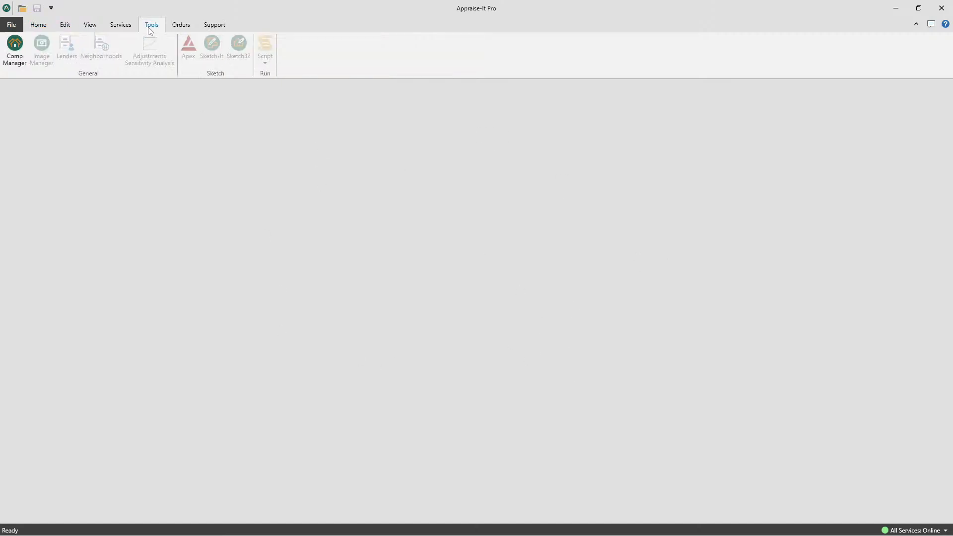
pyautogui.click(120, 26)
pyautogui.click(81, 25)
pyautogui.click(66, 28)
pyautogui.click(106, 27)
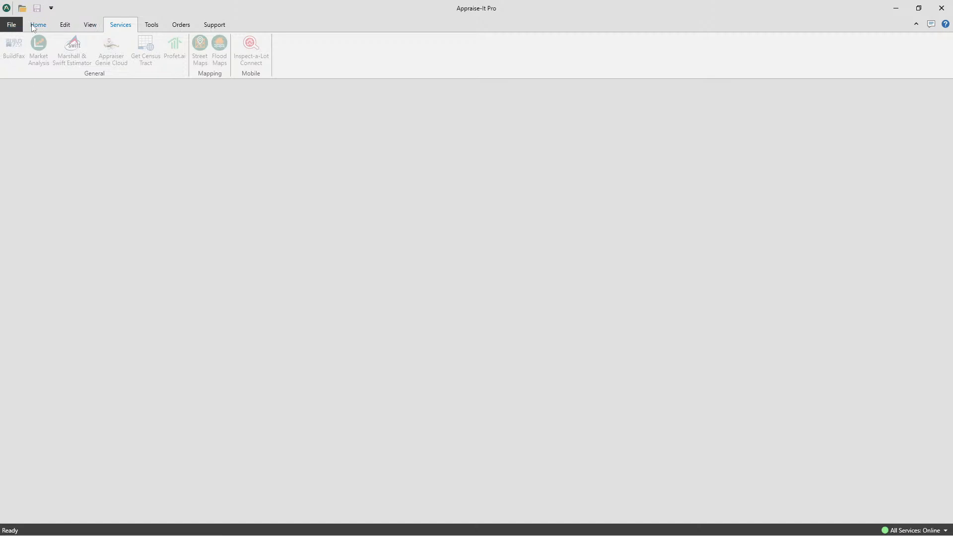
# Return to the welcome page and review the news item about automatic renewals
pyautogui.click(10, 27)
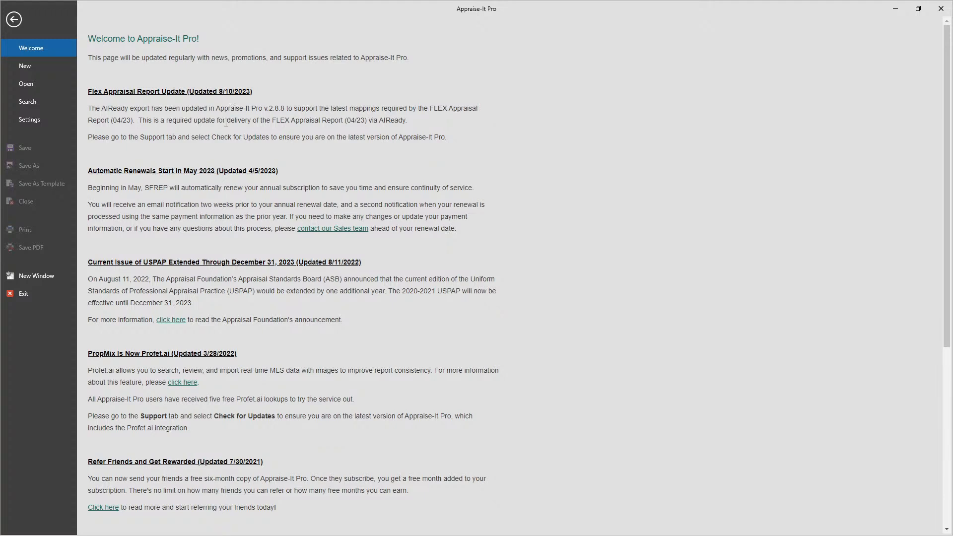
pyautogui.moveTo(183, 172); pyautogui.dragTo(215, 171)
pyautogui.click(307, 163)
# Expand the frequently used forms for a new report and select the UAD Uniform Residential Appraisal Report with its Wells Fargo template
pyautogui.click(23, 68)
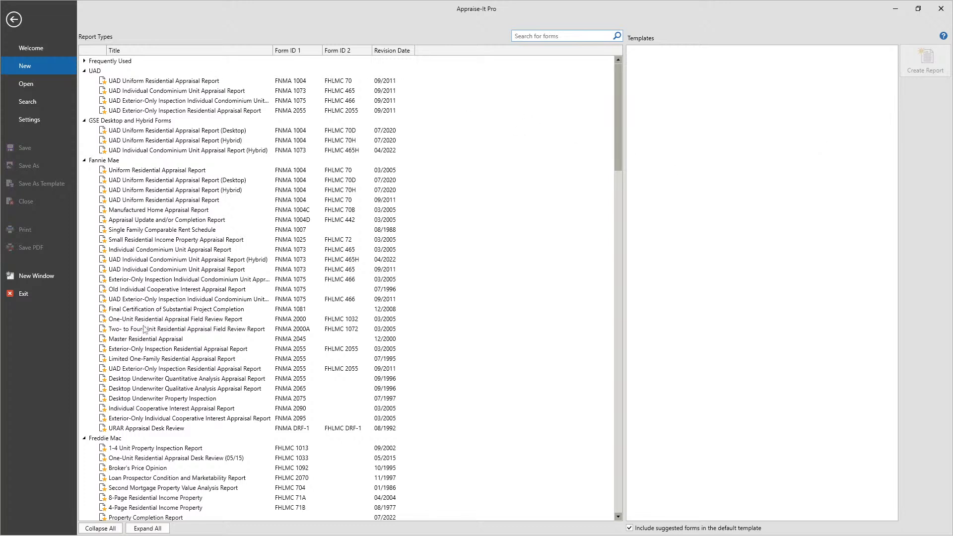
pyautogui.click(84, 62)
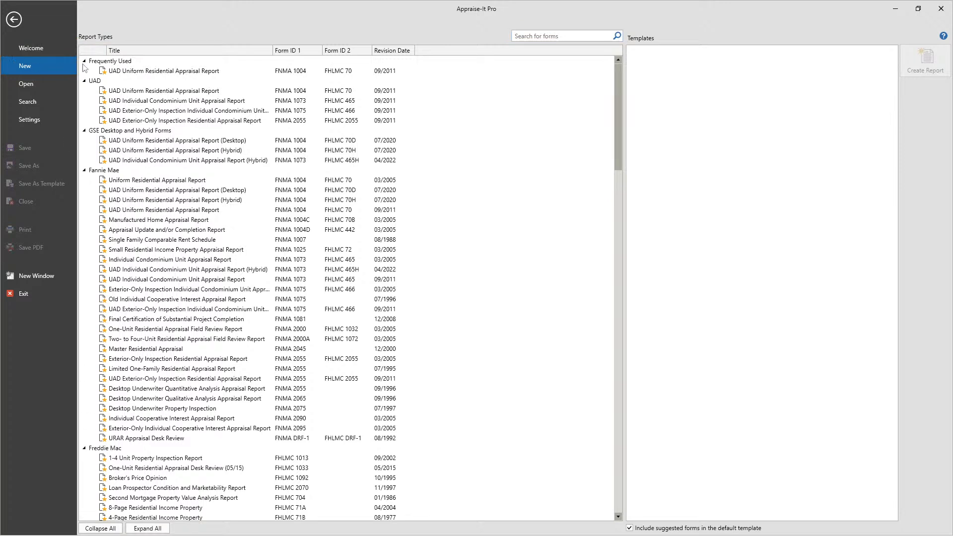
pyautogui.click(113, 62)
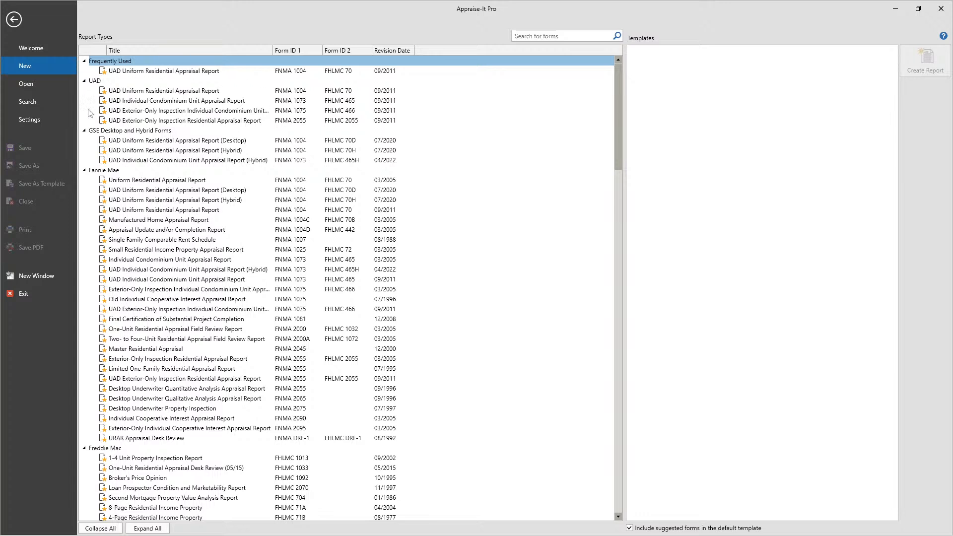
pyautogui.click(147, 70)
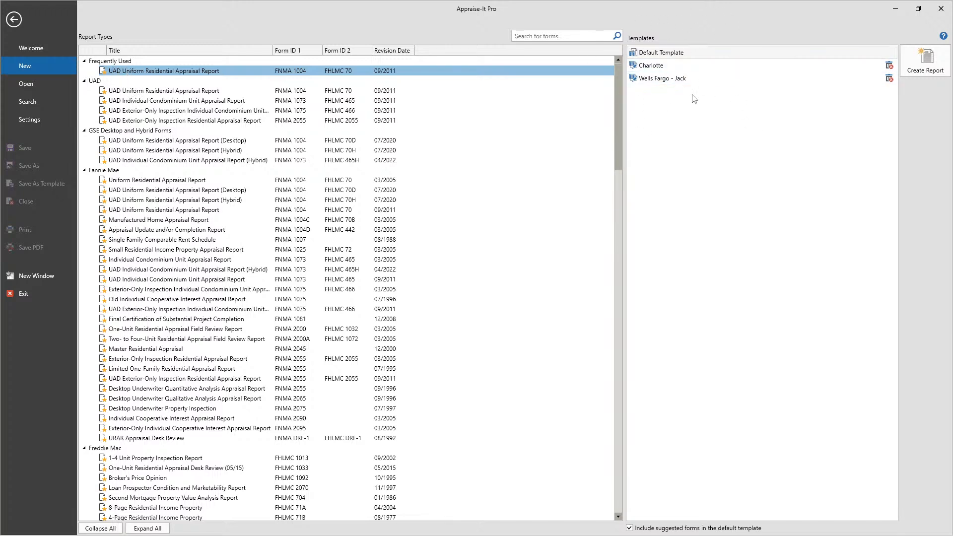
pyautogui.click(640, 80)
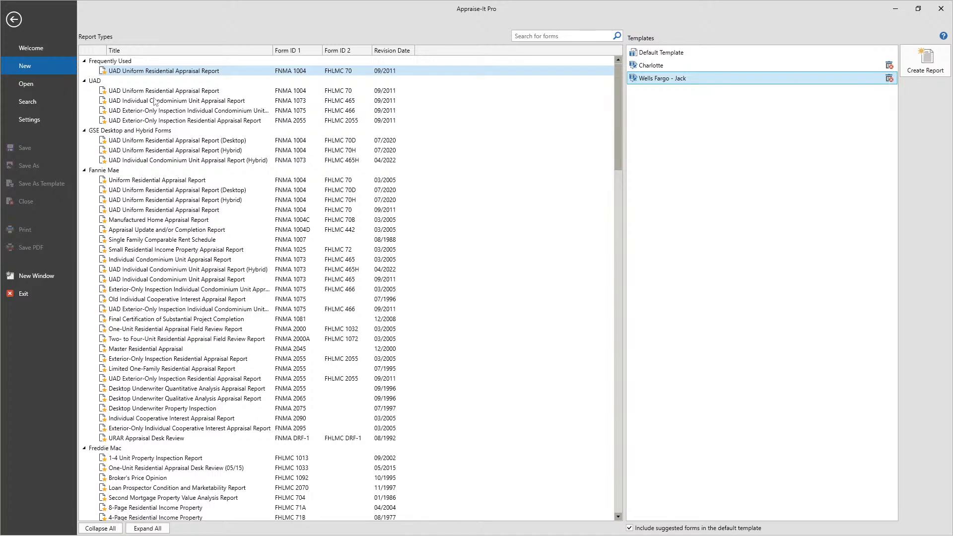
# Browse the report types, search the forms for 2055 and clear the search
pyautogui.scroll(-10, 155, 101)
pyautogui.scroll(10, 154, 101)
pyautogui.click(567, 36)
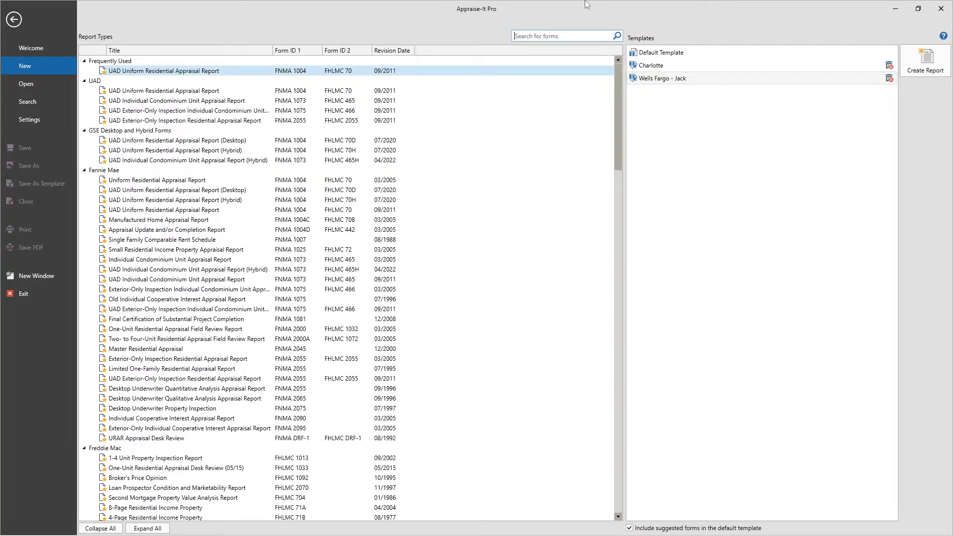
pyautogui.write('2055')
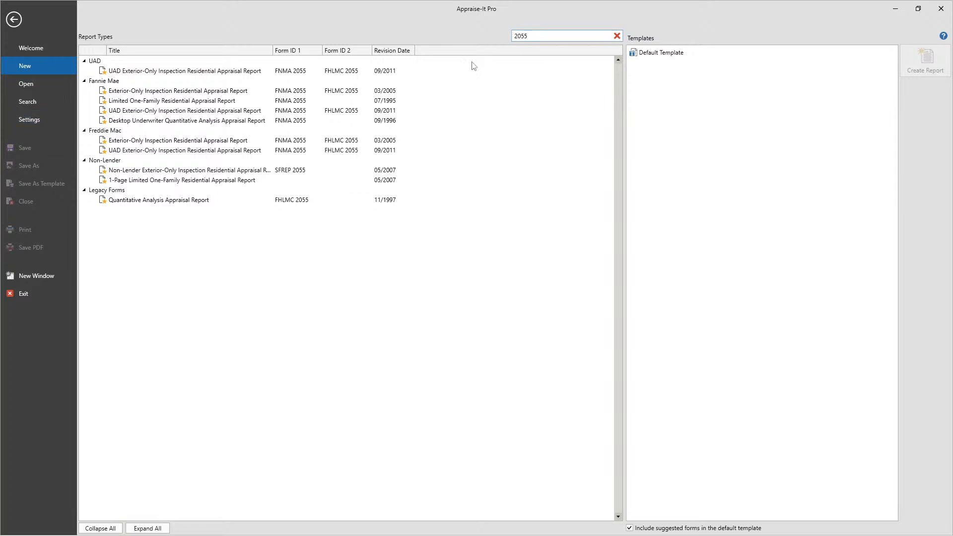
pyautogui.doubleClick(534, 34)
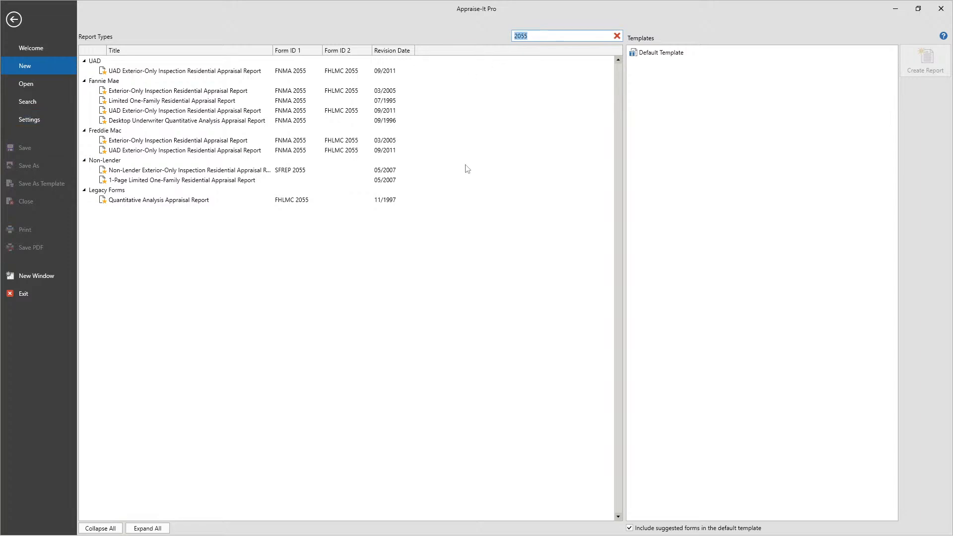
pyautogui.click(617, 36)
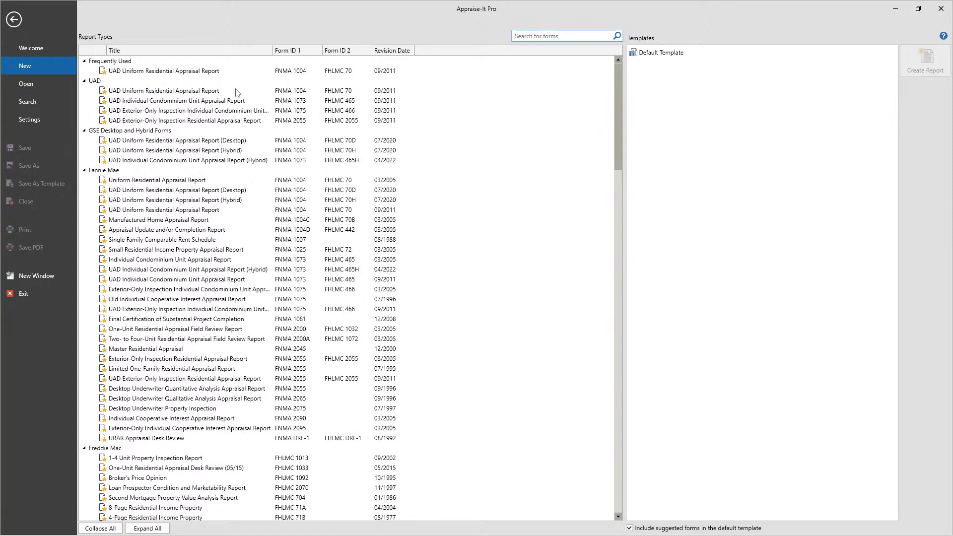
# View the options for opening reports, and run a report search with empty criteria before clearing it
pyautogui.click(16, 88)
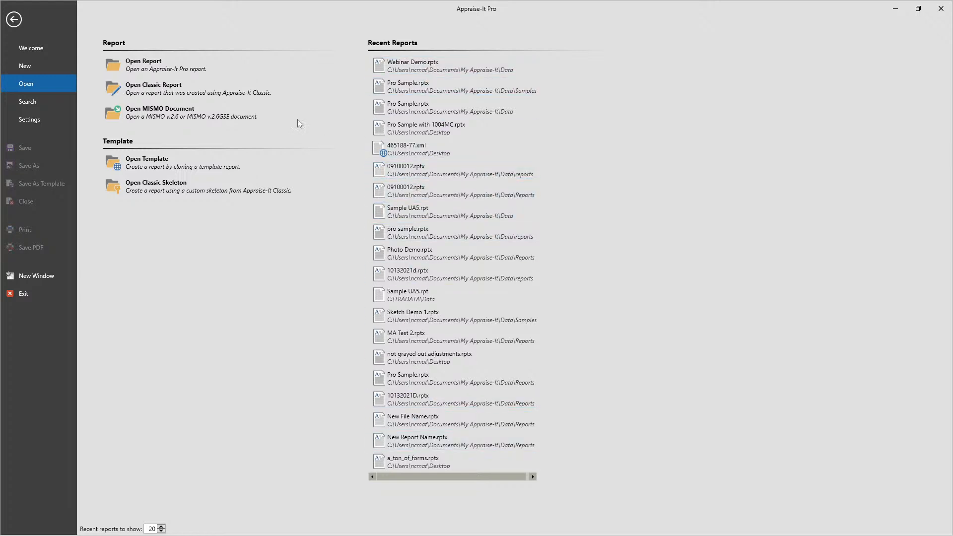
pyautogui.click(24, 98)
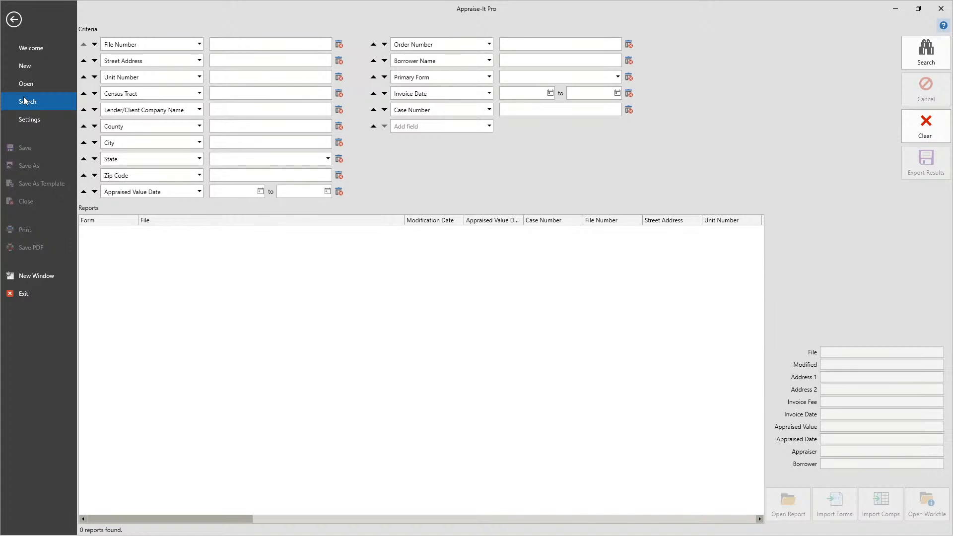
pyautogui.click(272, 45)
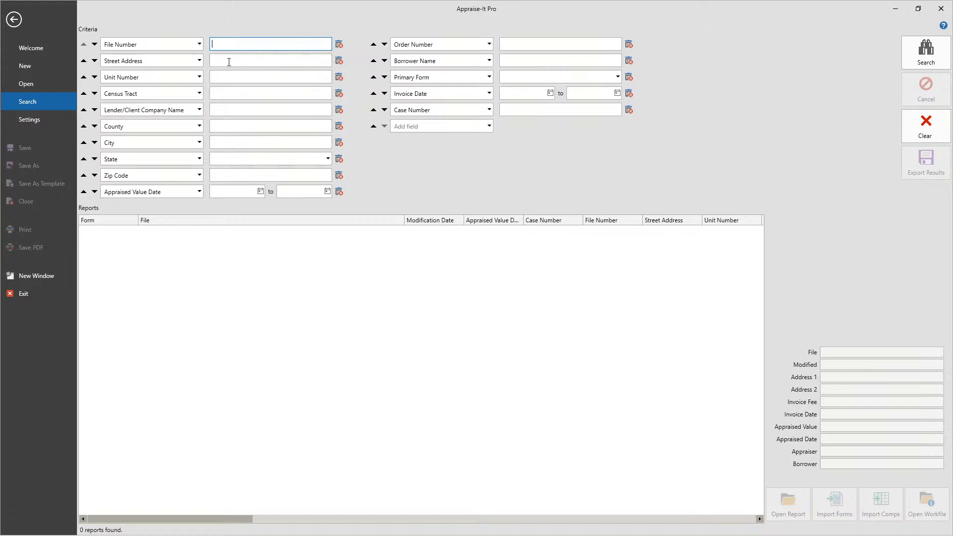
pyautogui.click(248, 62)
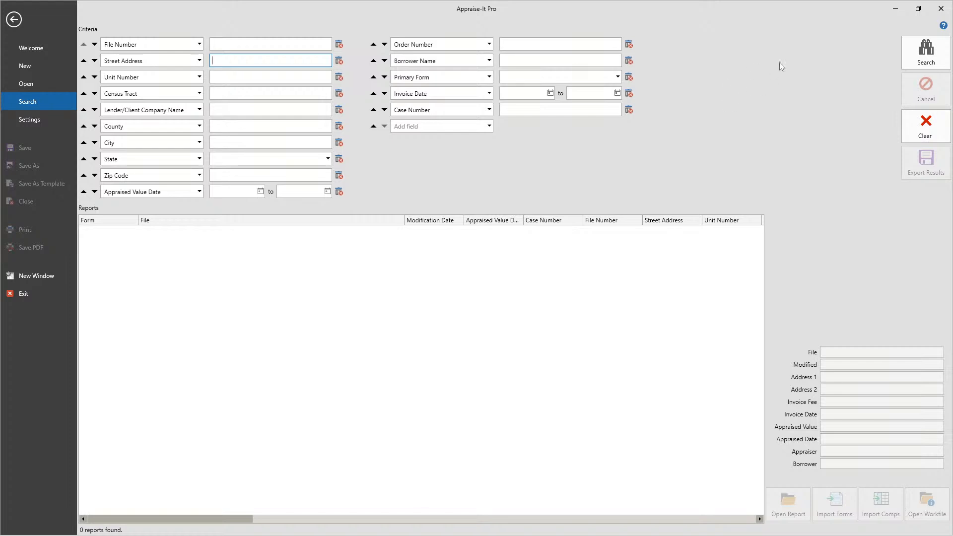
pyautogui.click(912, 56)
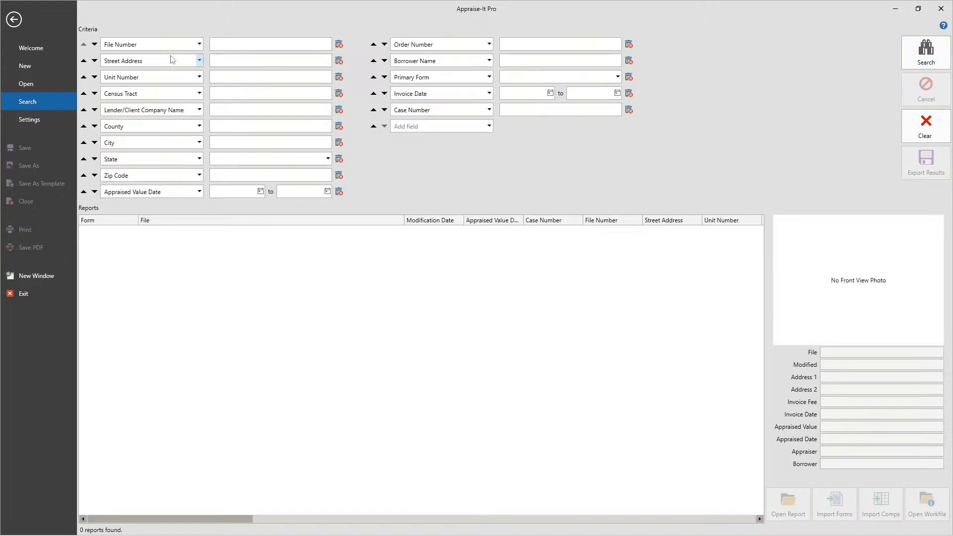
pyautogui.click(924, 127)
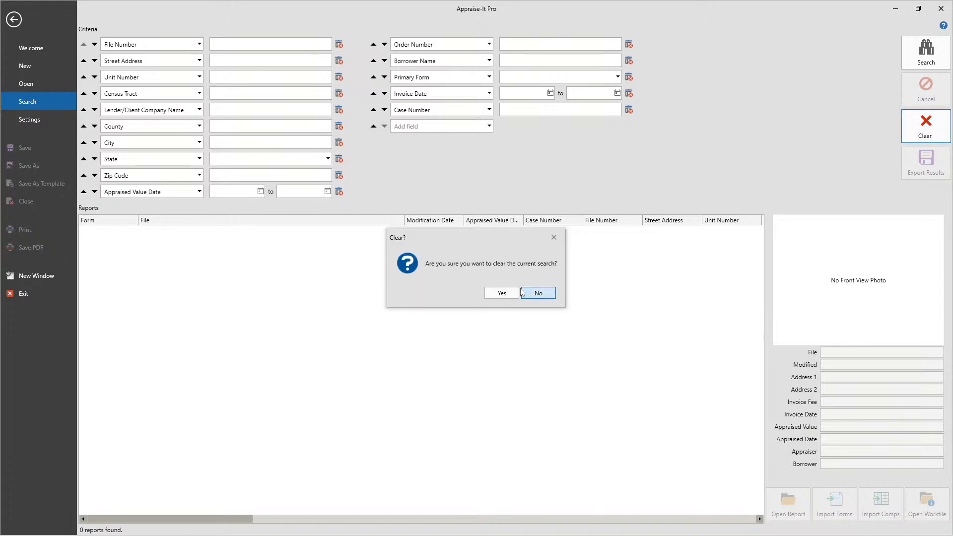
pyautogui.click(501, 293)
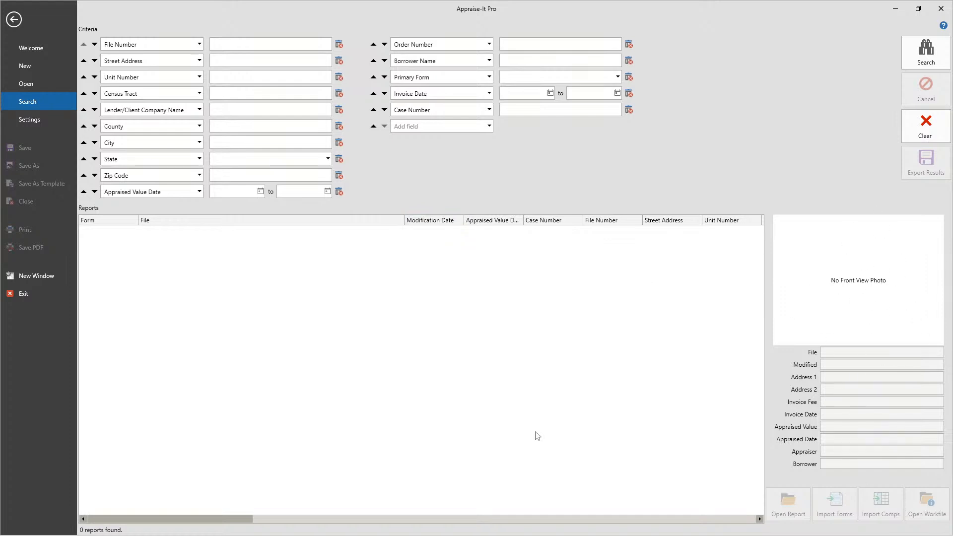
pyautogui.moveTo(215, 519); pyautogui.dragTo(194, 529)
# Review the Autosave, Colors, Editor, Folders, Extended Comments and Internet Connection settings
pyautogui.click(24, 121)
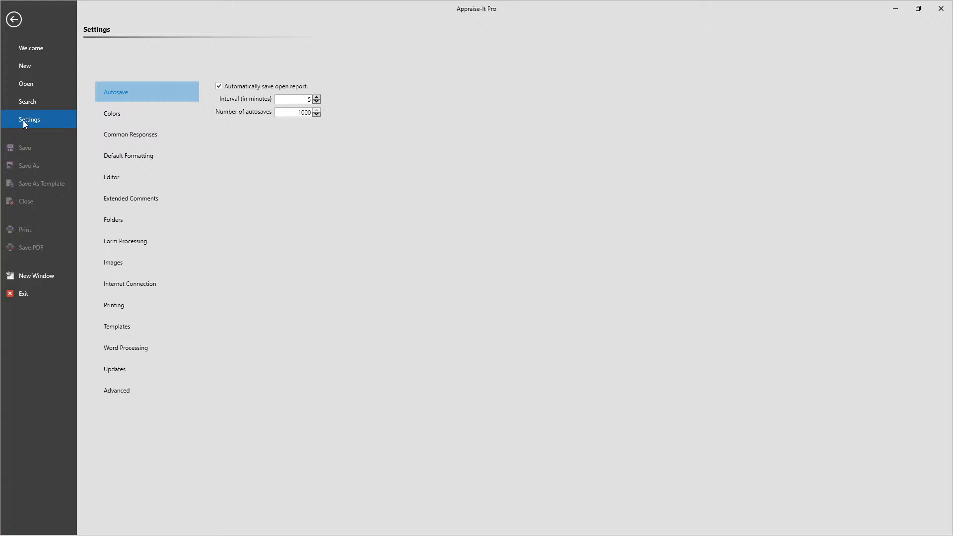
pyautogui.click(124, 113)
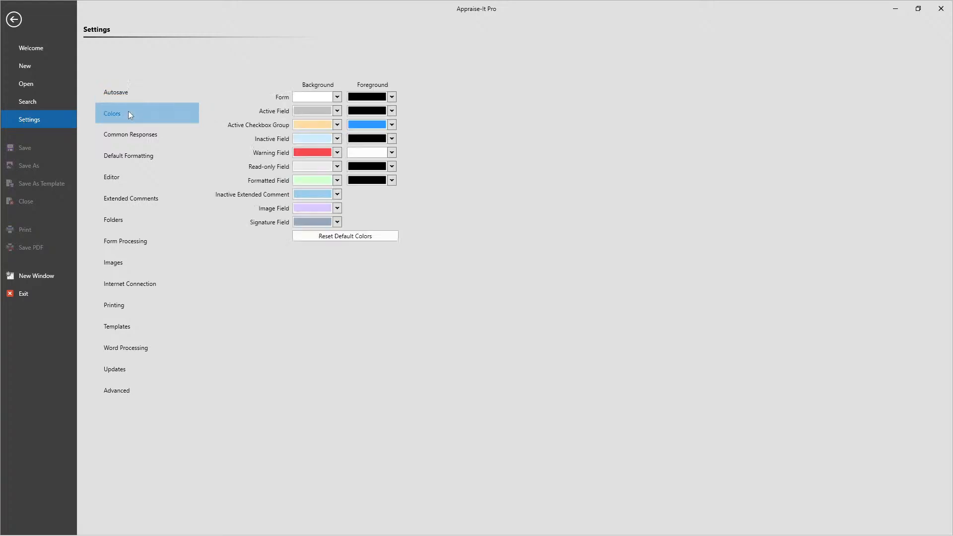
pyautogui.click(112, 174)
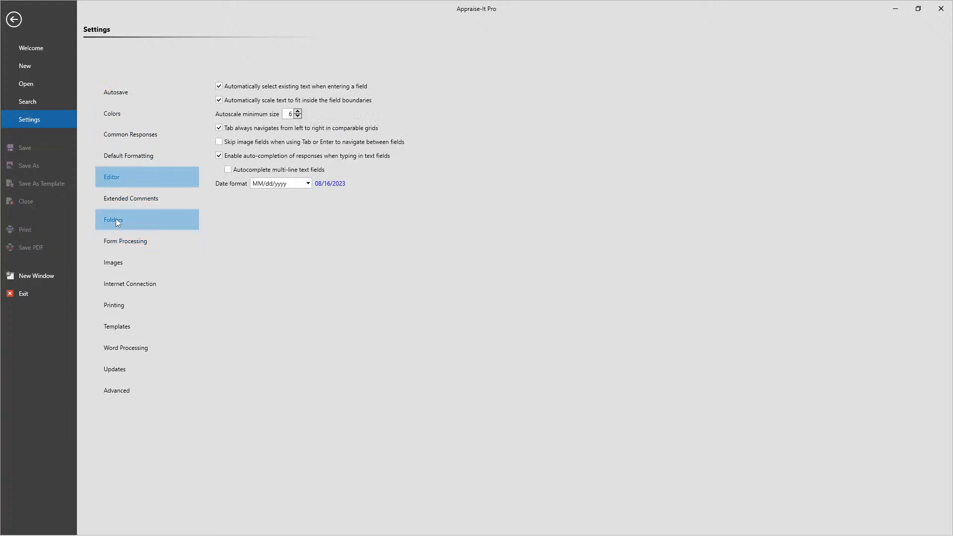
pyautogui.click(115, 218)
pyautogui.click(117, 198)
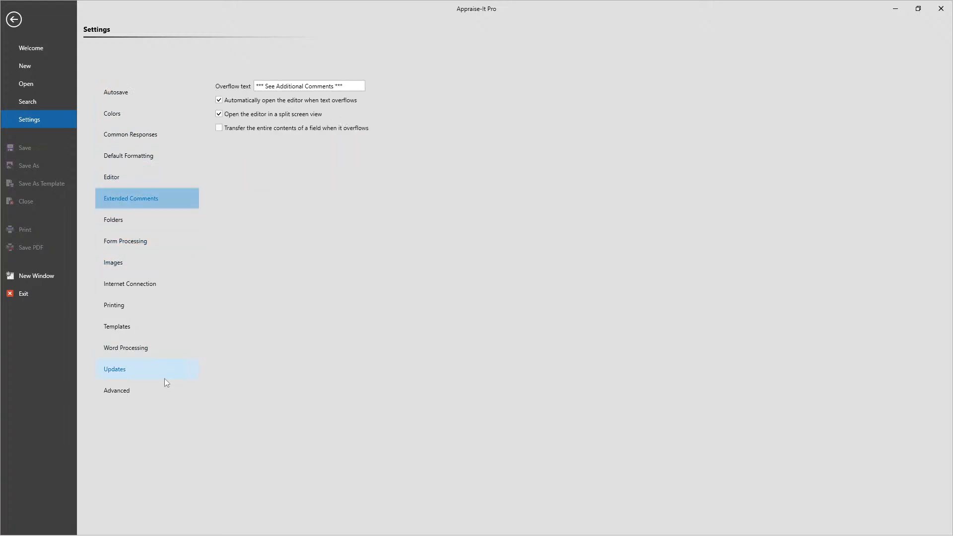
pyautogui.click(106, 286)
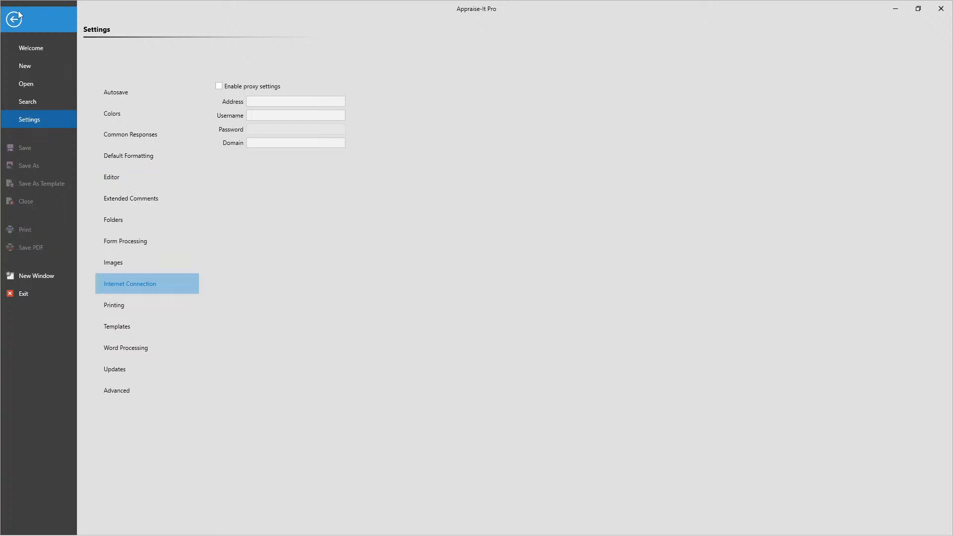
# Open the recent report Pro Sample.rptx from the Samples folder and close it again
pyautogui.click(31, 66)
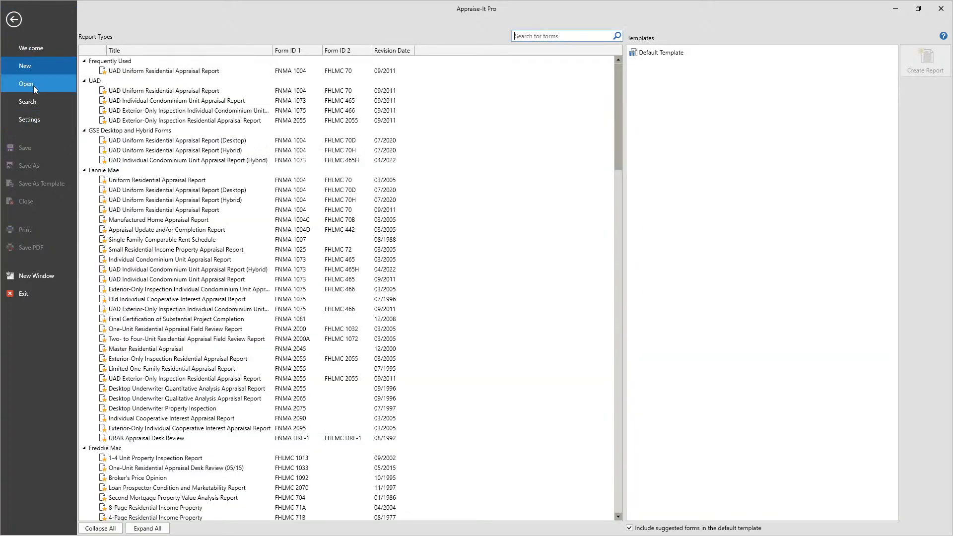
pyautogui.click(34, 87)
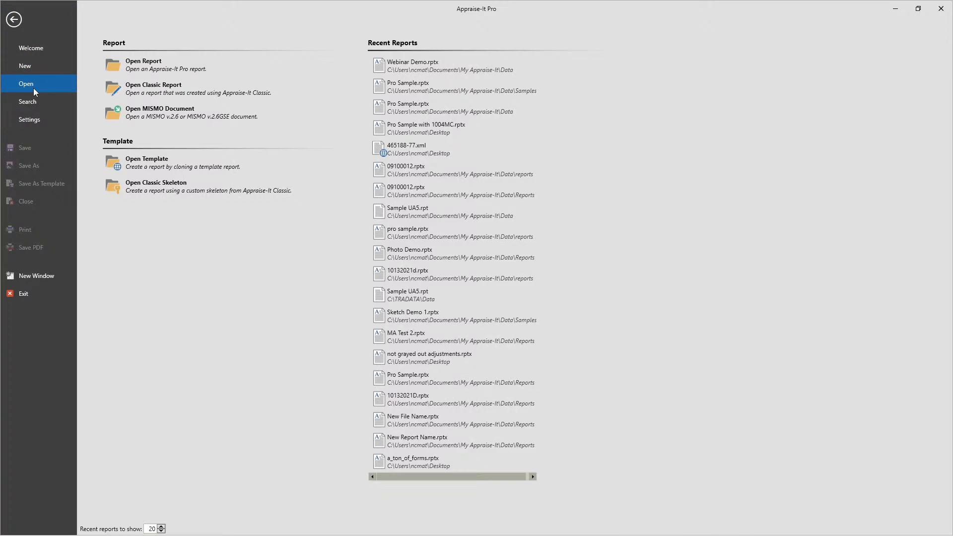
pyautogui.click(417, 90)
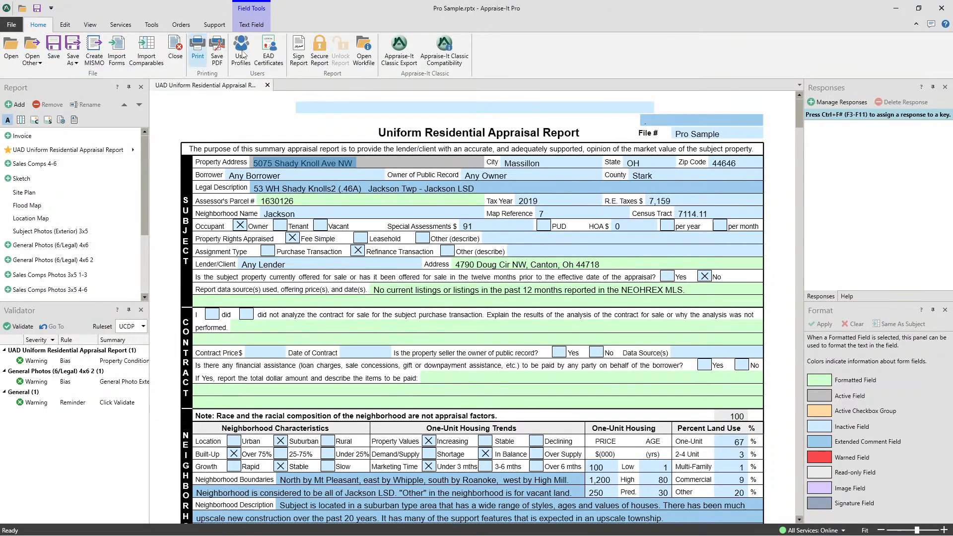
pyautogui.click(176, 49)
pyautogui.click(493, 298)
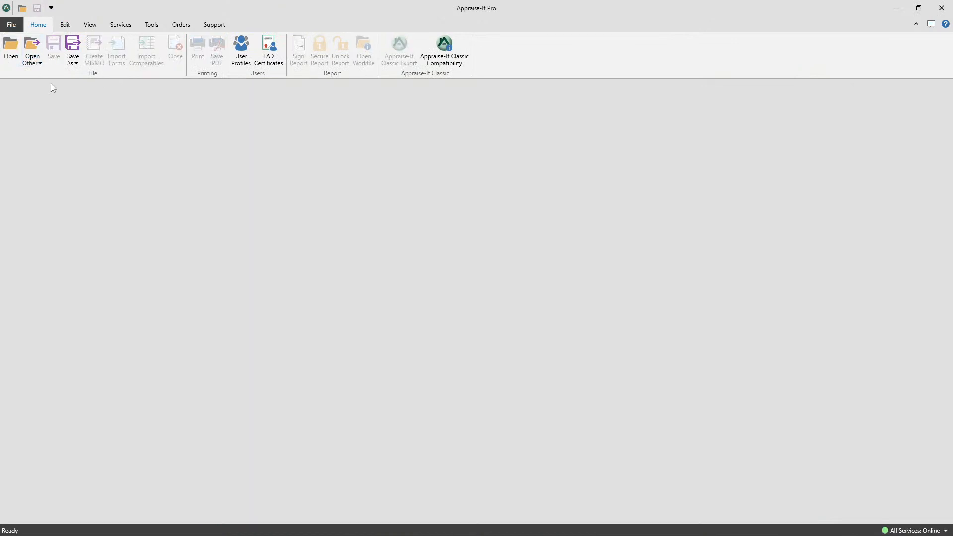
# Create a new report from the frequently used UAD Uniform Residential Appraisal Report (FNMA 1004)
pyautogui.click(12, 24)
pyautogui.click(37, 63)
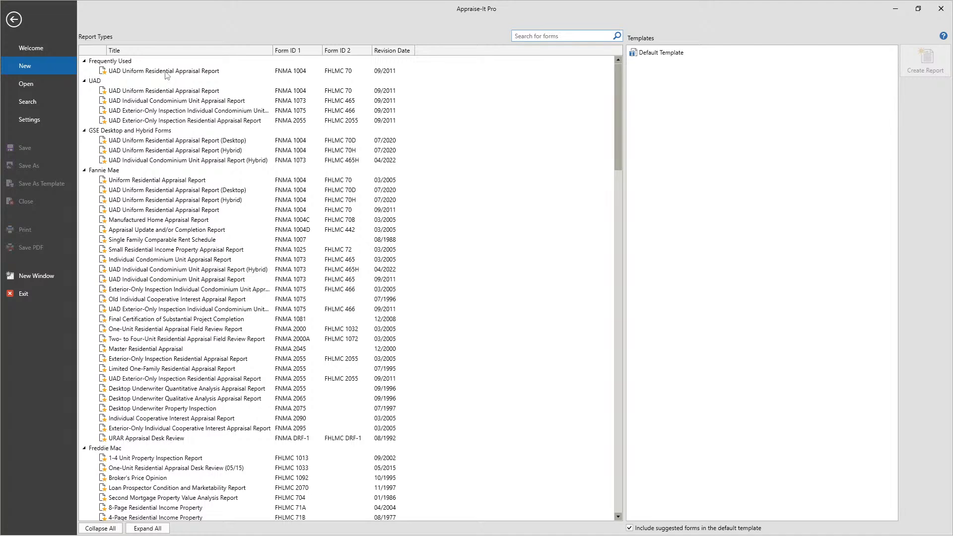
pyautogui.click(267, 70)
pyautogui.doubleClick(266, 70)
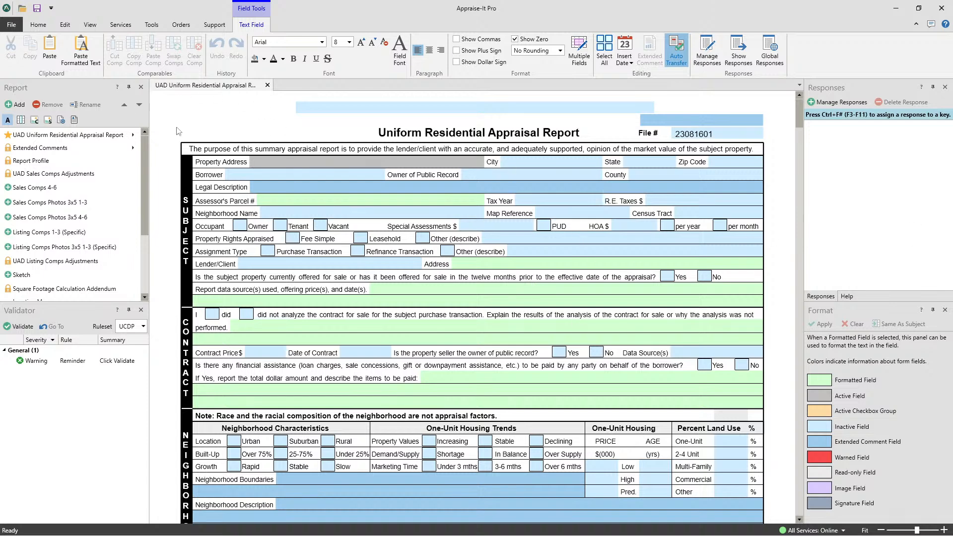
# Look over the Report, Validator, Responses and Format panels around the form
pyautogui.click(66, 89)
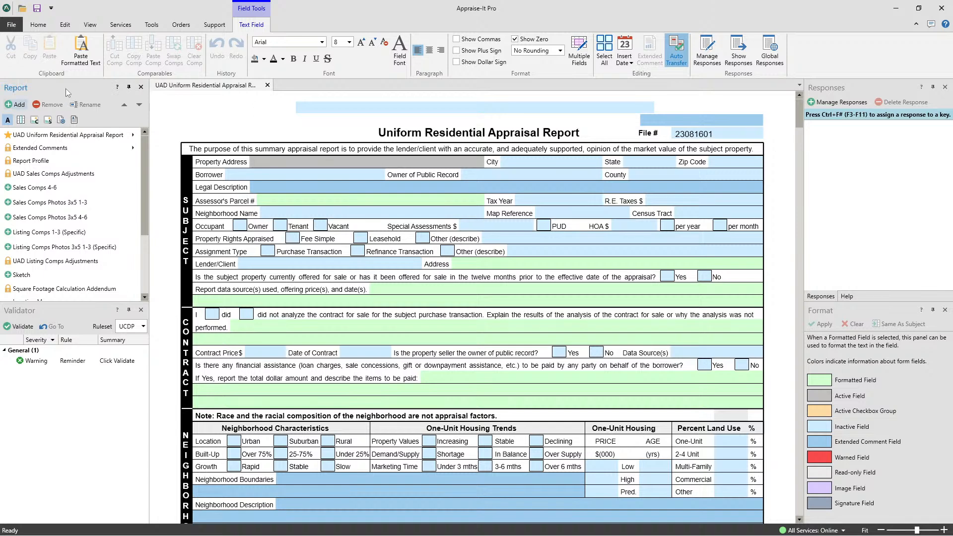
pyautogui.click(44, 309)
pyautogui.click(826, 88)
pyautogui.click(850, 311)
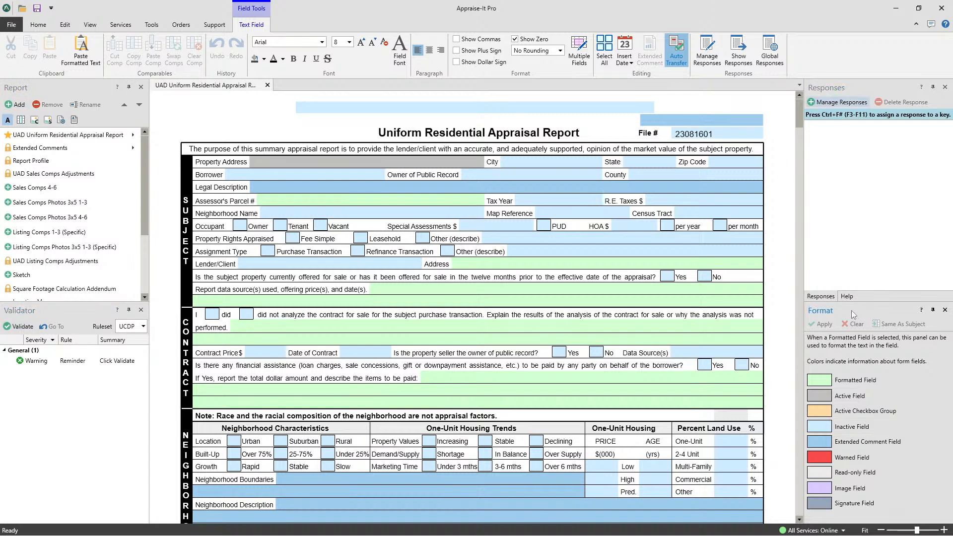
# Undock the Report panel, and reset all dockable panels to their default positions
pyautogui.doubleClick(45, 84)
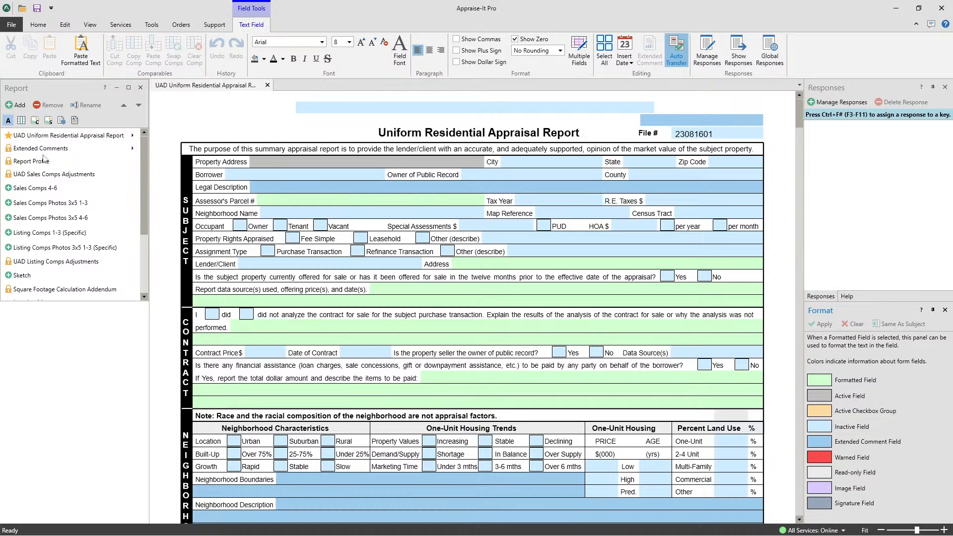
pyautogui.click(84, 88)
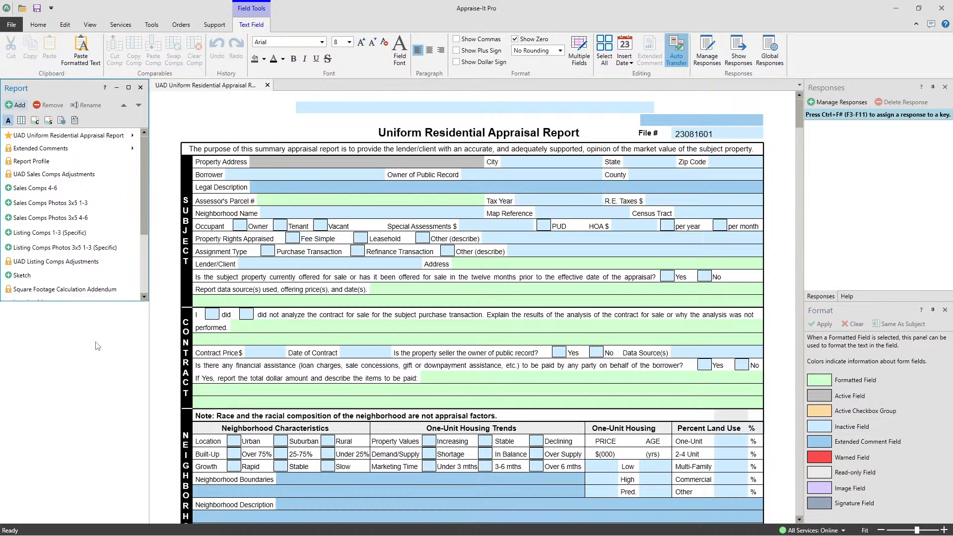
pyautogui.click(152, 26)
pyautogui.click(120, 24)
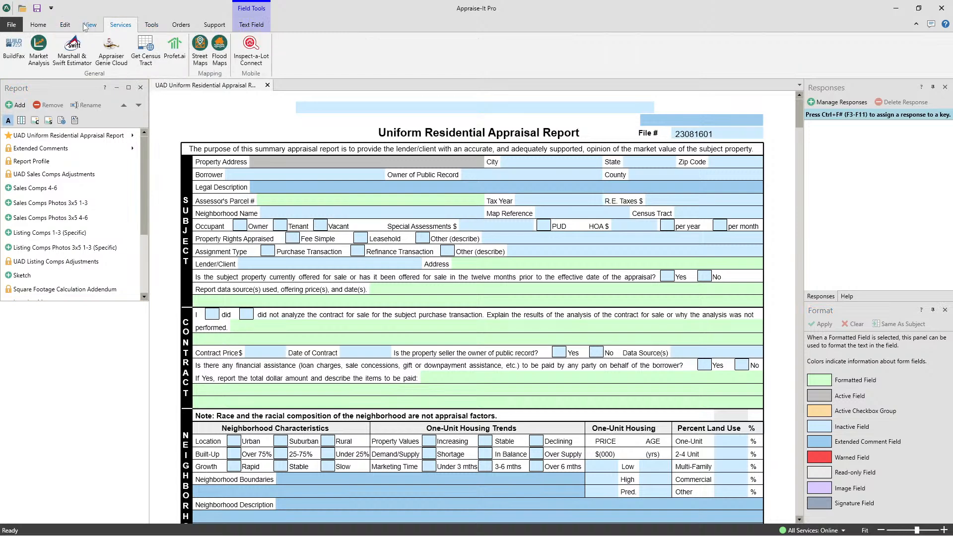
pyautogui.click(89, 25)
pyautogui.click(195, 49)
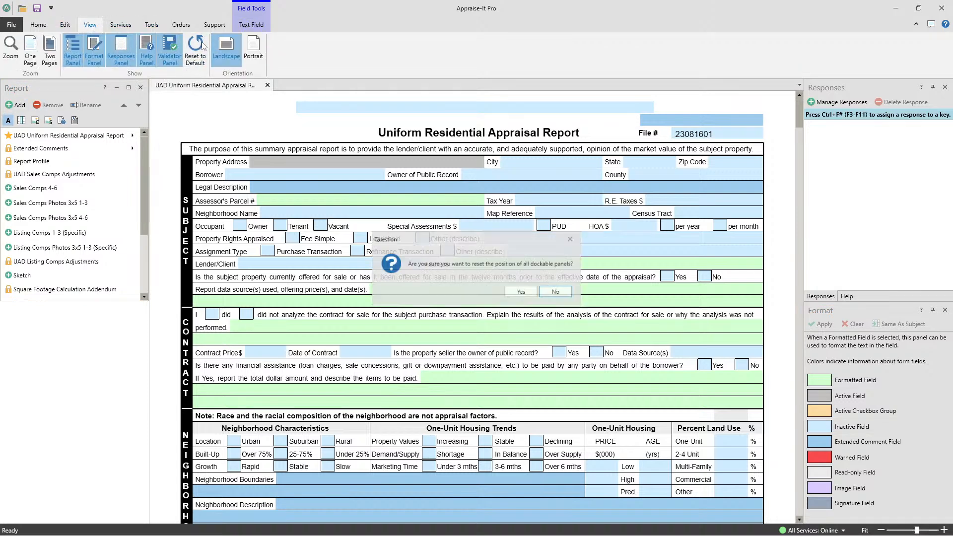
pyautogui.click(531, 292)
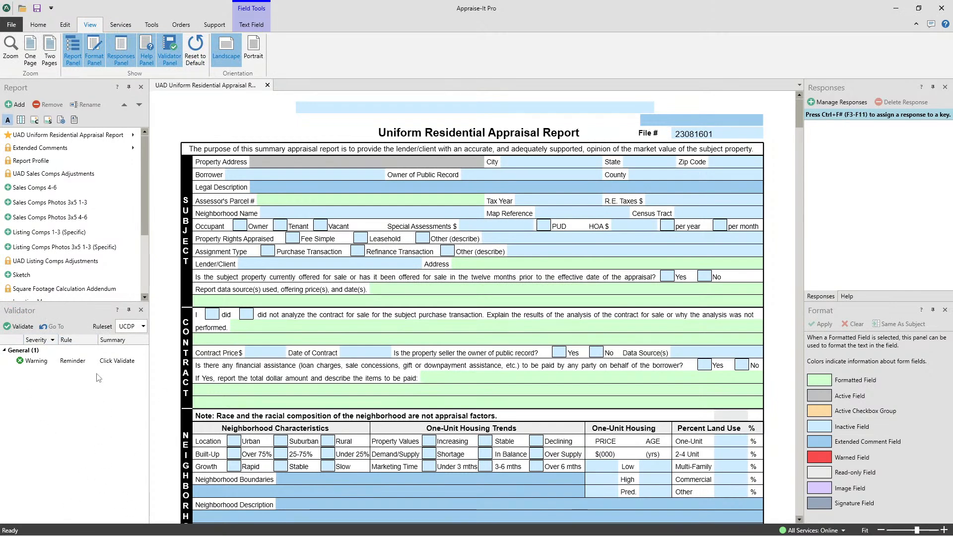
# Enlarge the Report panel by shrinking the Validator panel below it, and select the Square Footage Calculation Addendum in the form list
pyautogui.click(68, 93)
pyautogui.moveTo(72, 300); pyautogui.dragTo(80, 346)
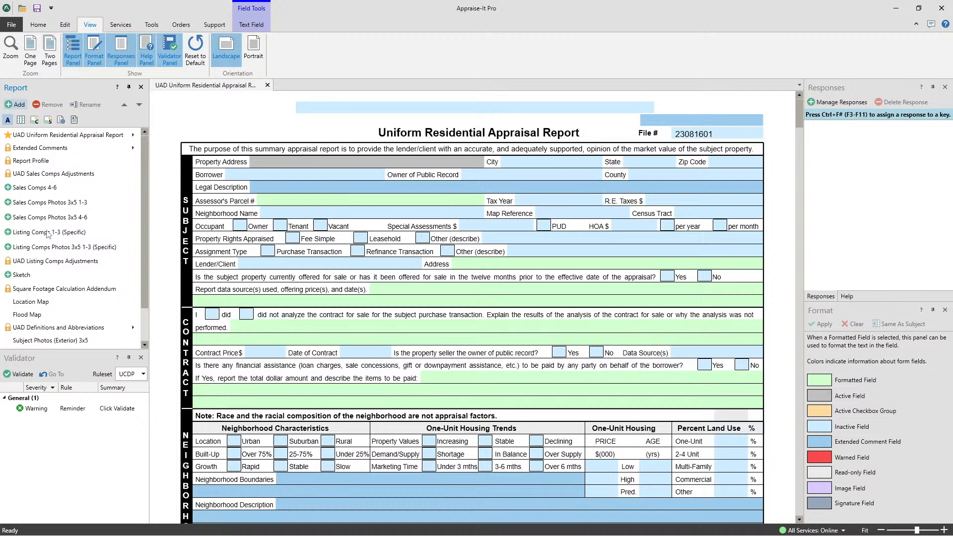
pyautogui.click(77, 290)
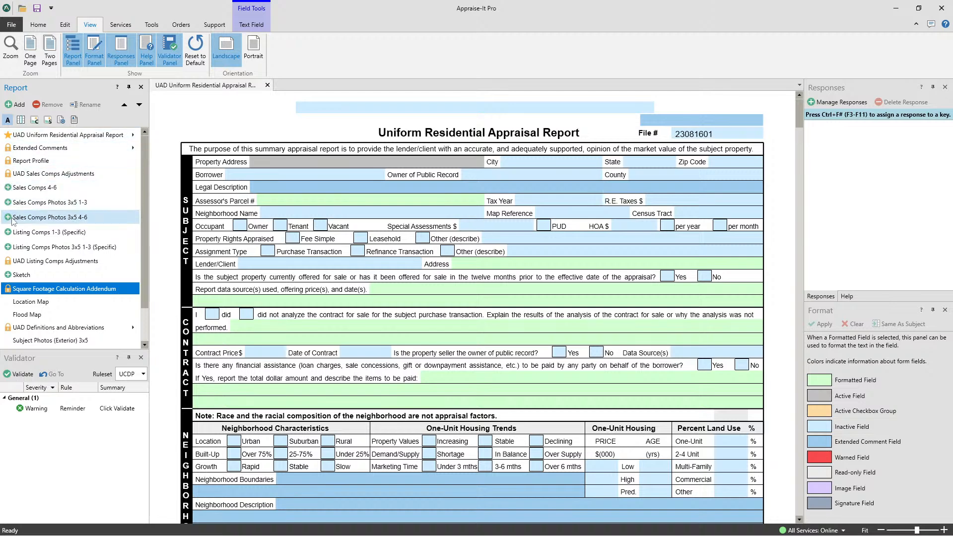
pyautogui.click(8, 136)
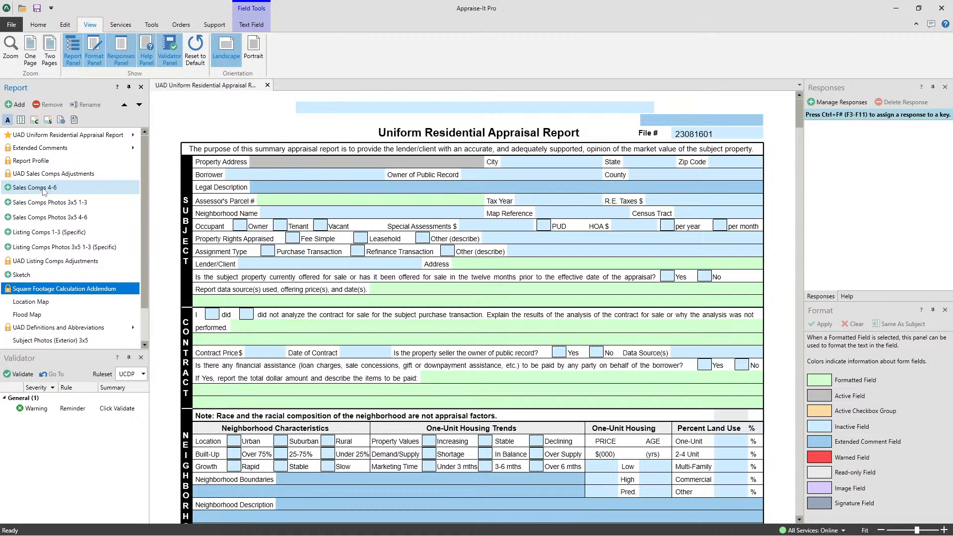
# Add the Sales Comps 7-9 and Listing Comps 4-6 (Specific) pages with their matching photo pages to the report
pyautogui.click(9, 190)
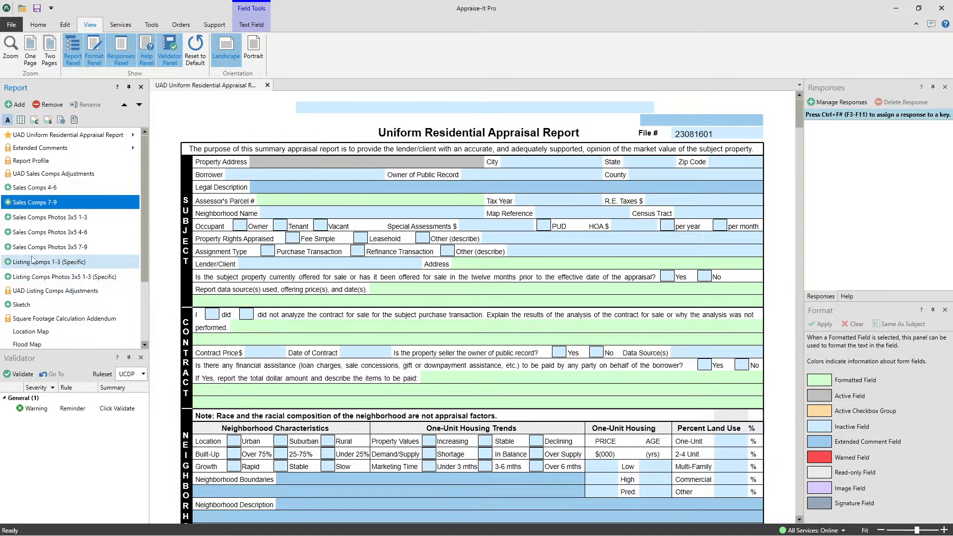
pyautogui.click(56, 248)
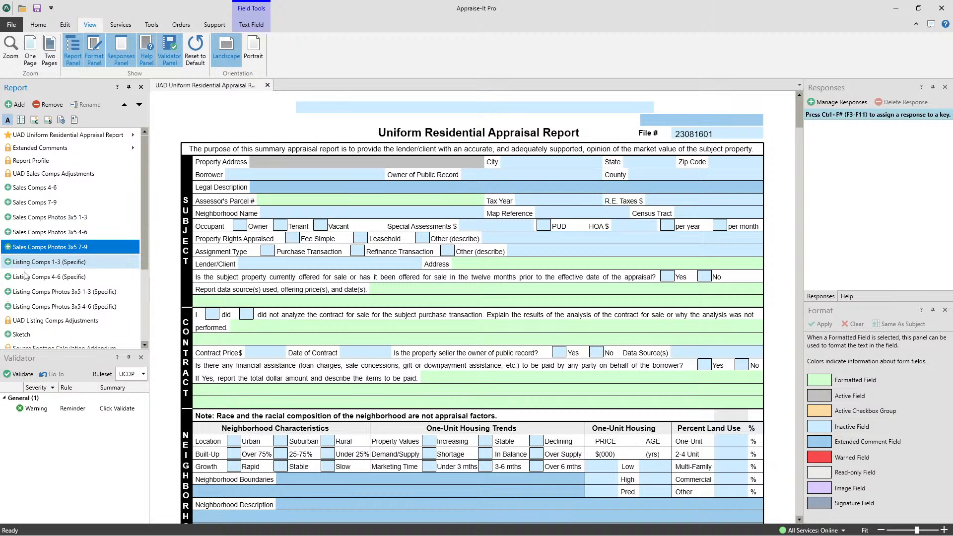
pyautogui.click(26, 276)
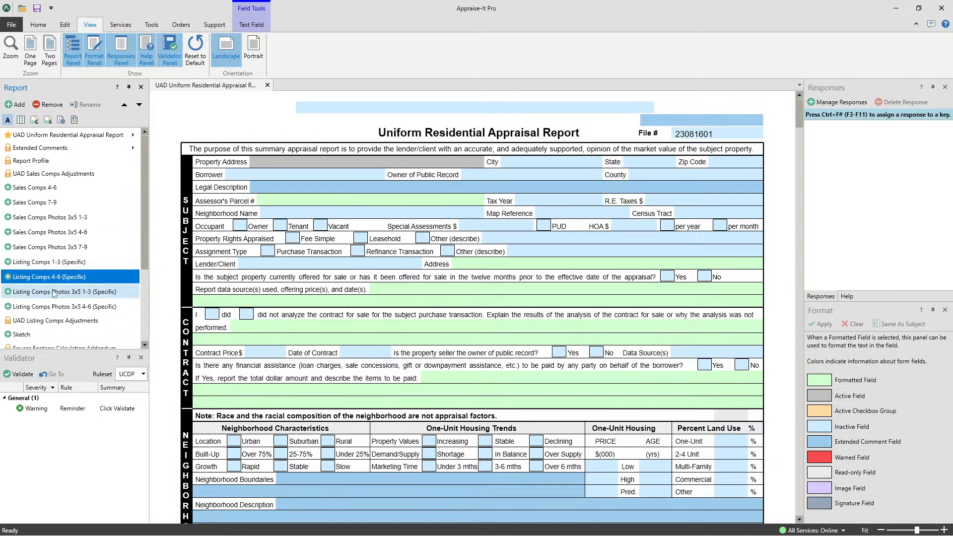
# Rename the General Photos (3/Legal) 3x5 form in the report as Garage Photos 3x5
pyautogui.scroll(-3, 44, 293)
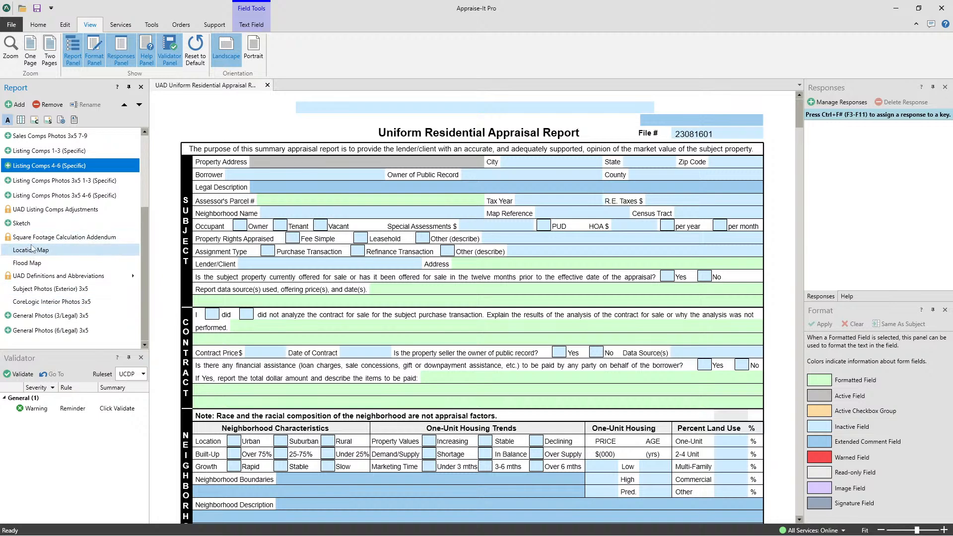
pyautogui.click(30, 316)
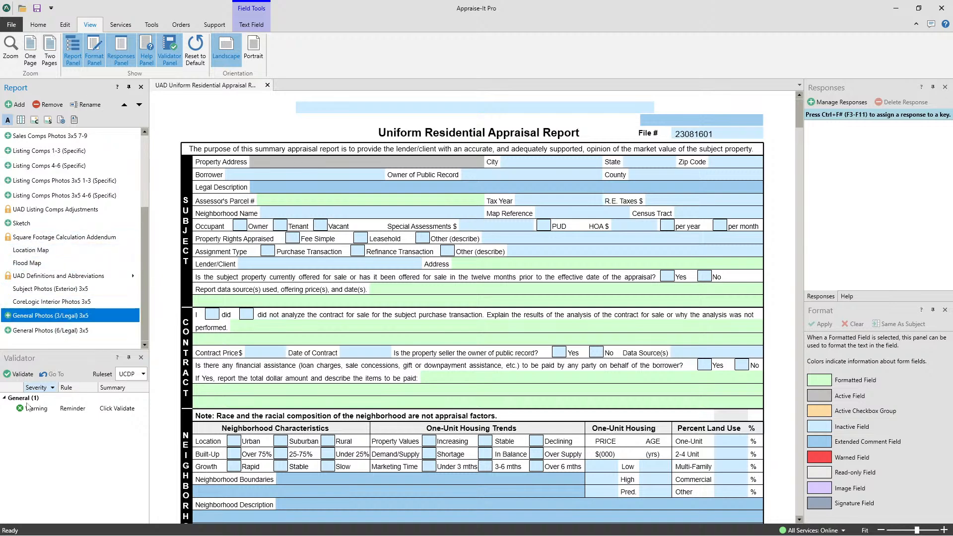
pyautogui.click(31, 250)
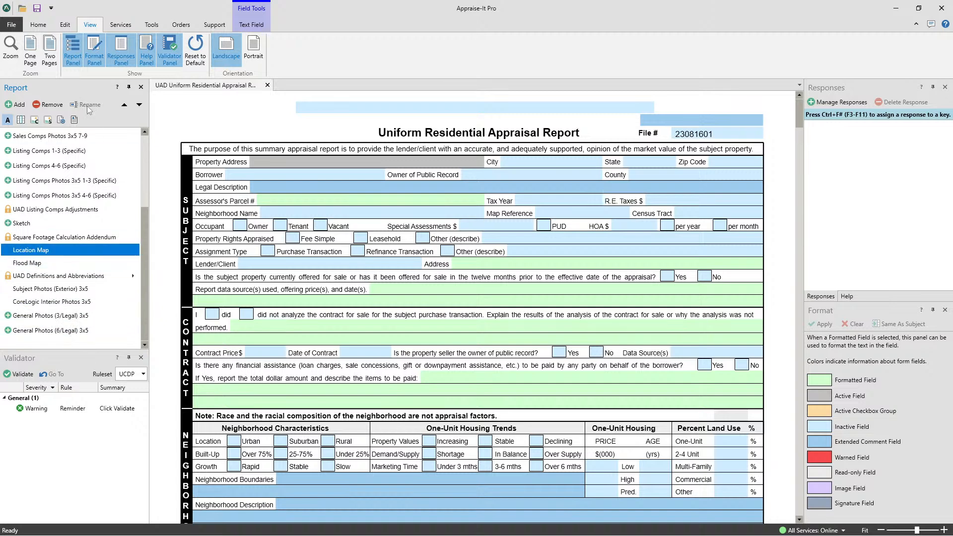
pyautogui.click(36, 319)
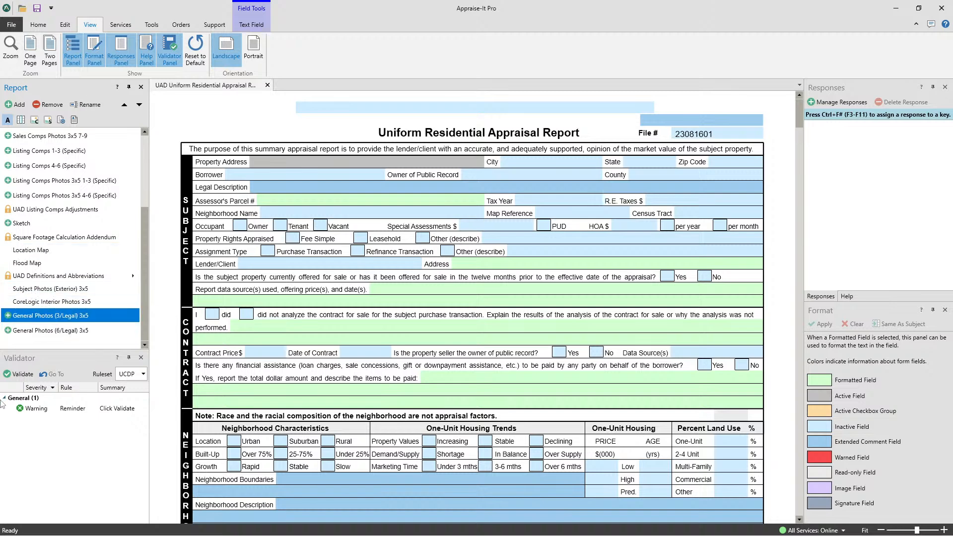
pyautogui.click(85, 106)
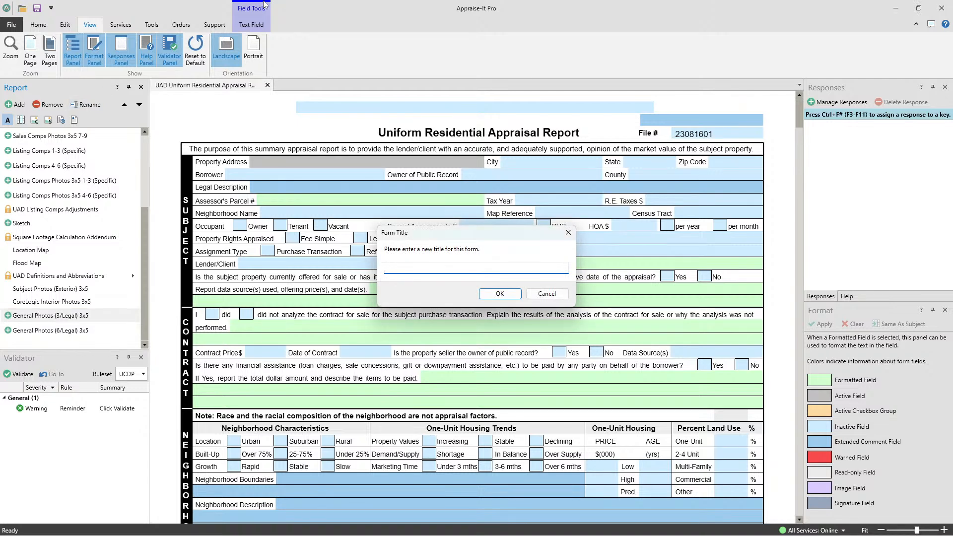
pyautogui.write('Garage Photos 3x5')
pyautogui.press('Return')
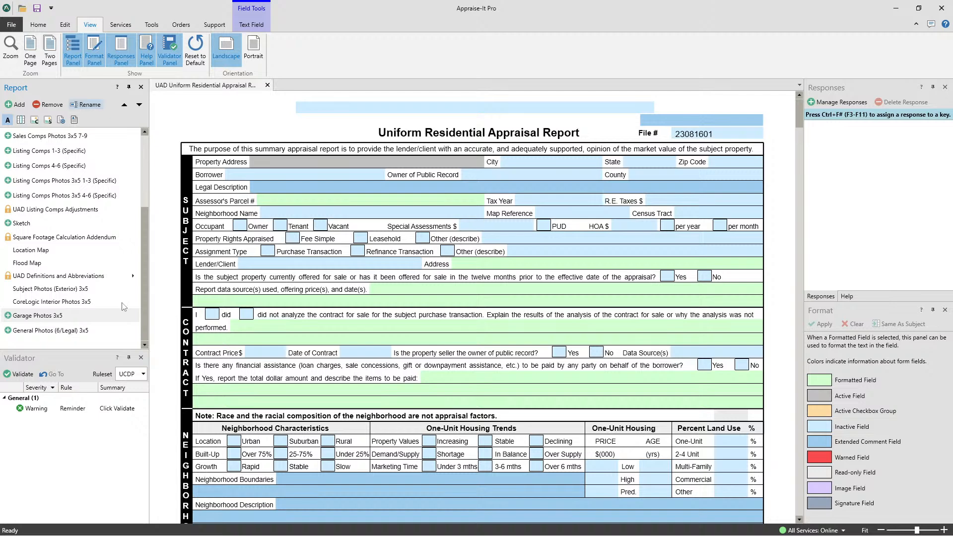
# Remove the Flood Map form from the report
pyautogui.click(111, 262)
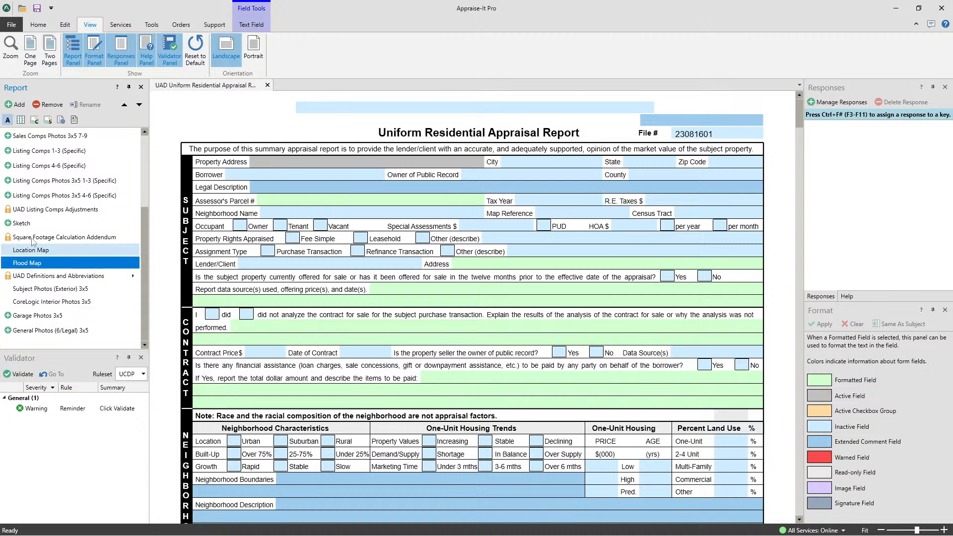
pyautogui.click(51, 105)
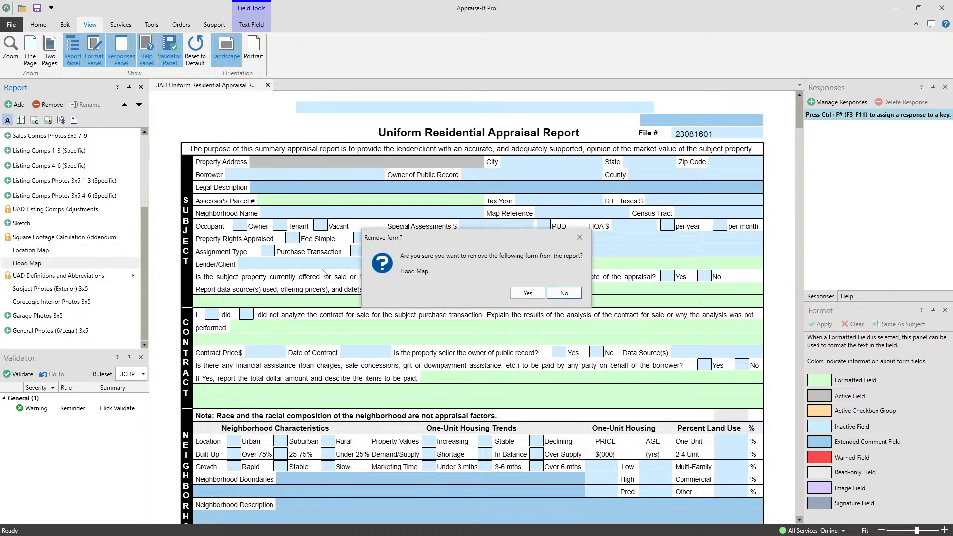
pyautogui.click(527, 293)
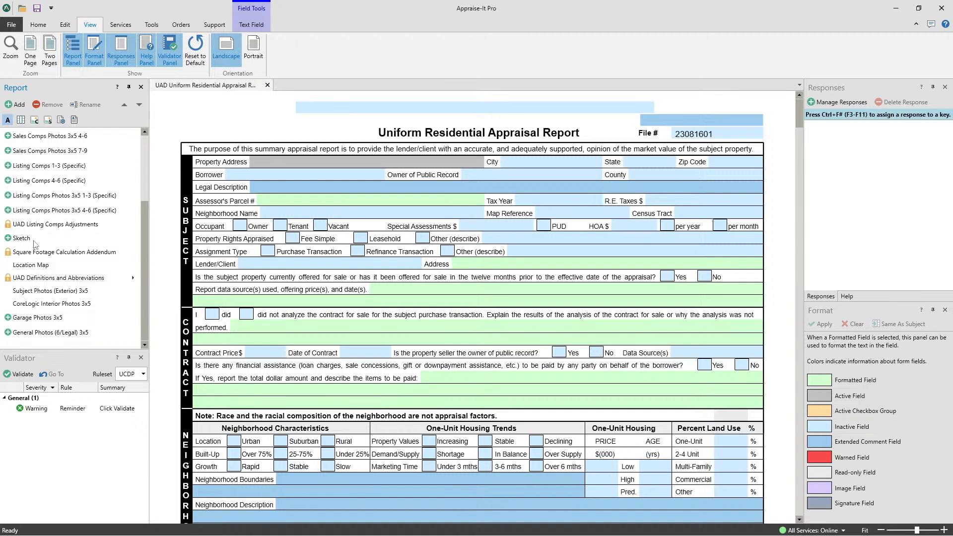
# Search the forms library for "flood", add the frequently used Flood Map form directly after Location Map, and save the form changes
pyautogui.click(17, 105)
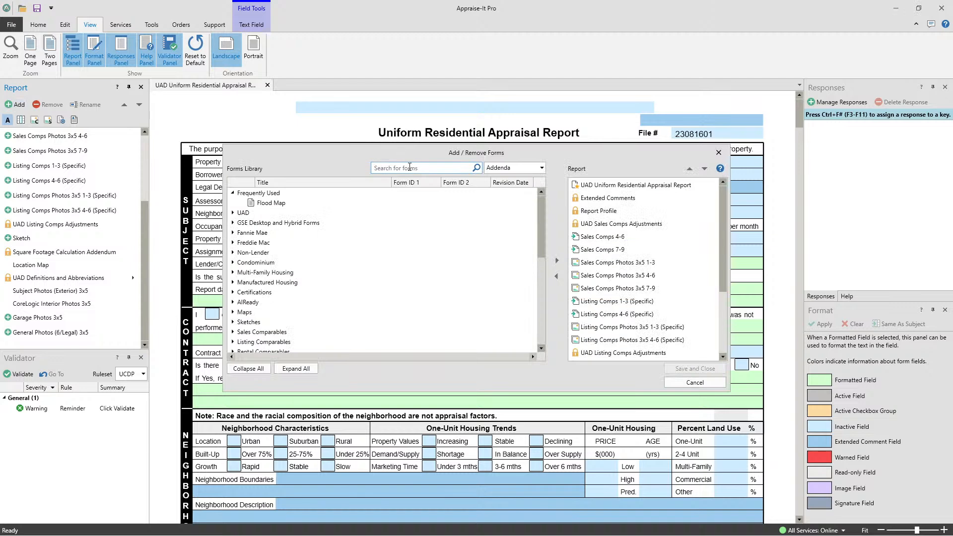
pyautogui.write('flood')
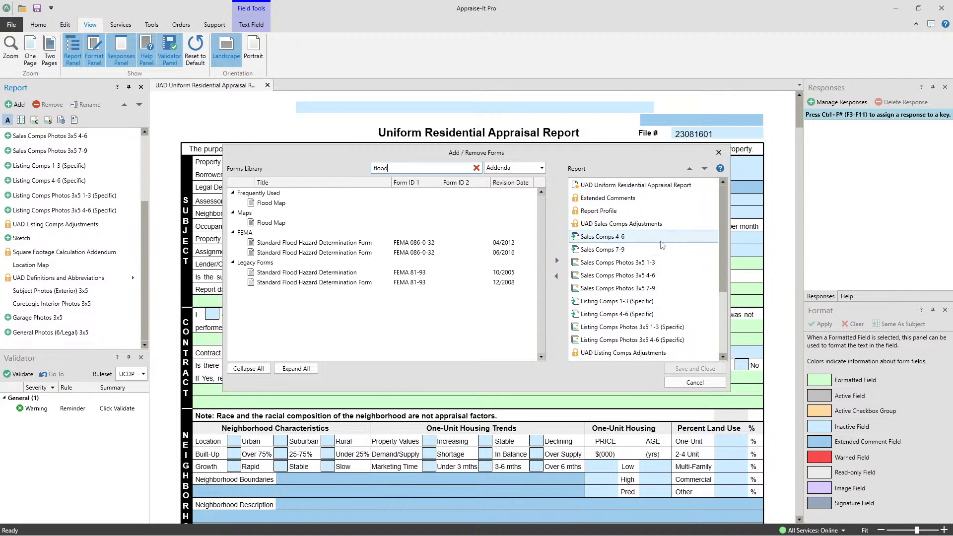
pyautogui.scroll(-3, 728, 239)
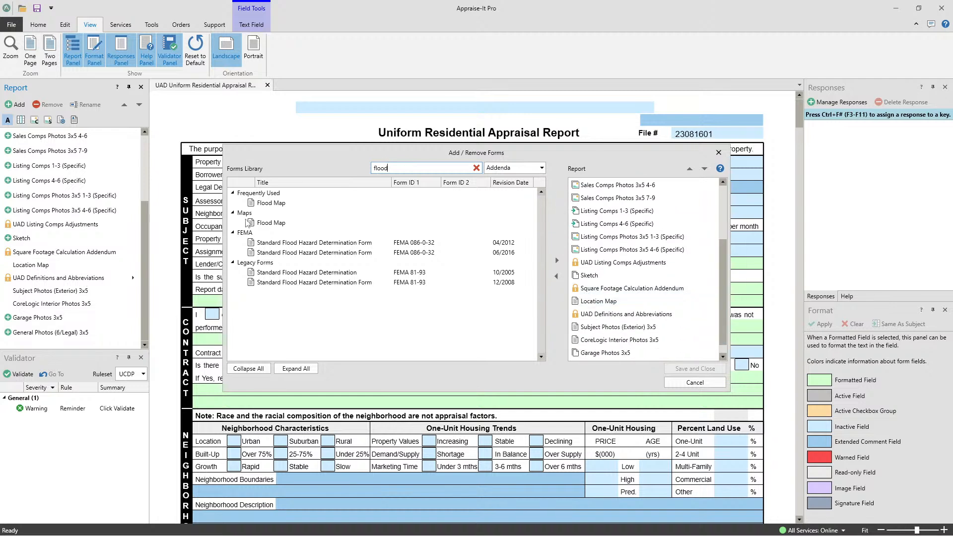
pyautogui.click(259, 205)
pyautogui.moveTo(259, 204); pyautogui.dragTo(598, 308)
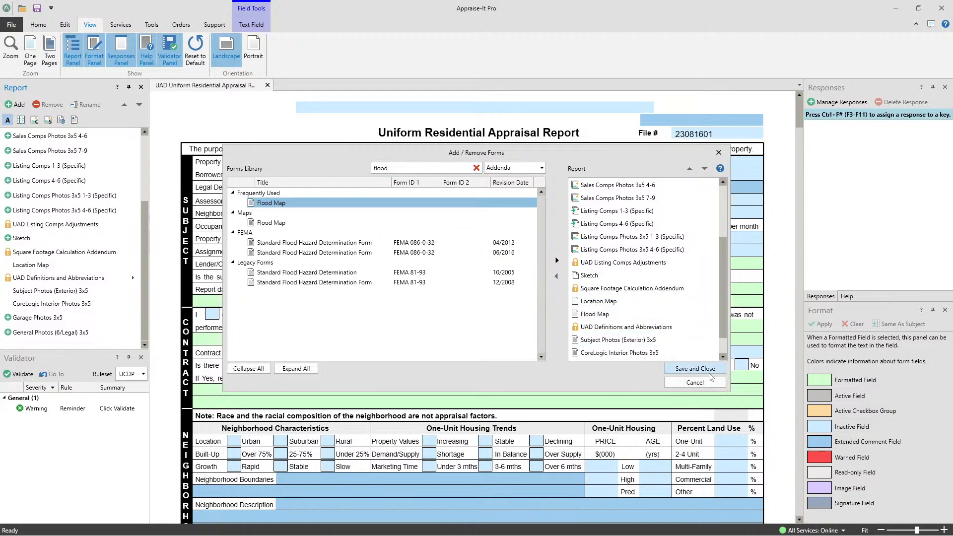
pyautogui.click(695, 369)
# Move the Location Map form to the beginning of the report, above the UAD Uniform Residential Appraisal Report
pyautogui.click(30, 280)
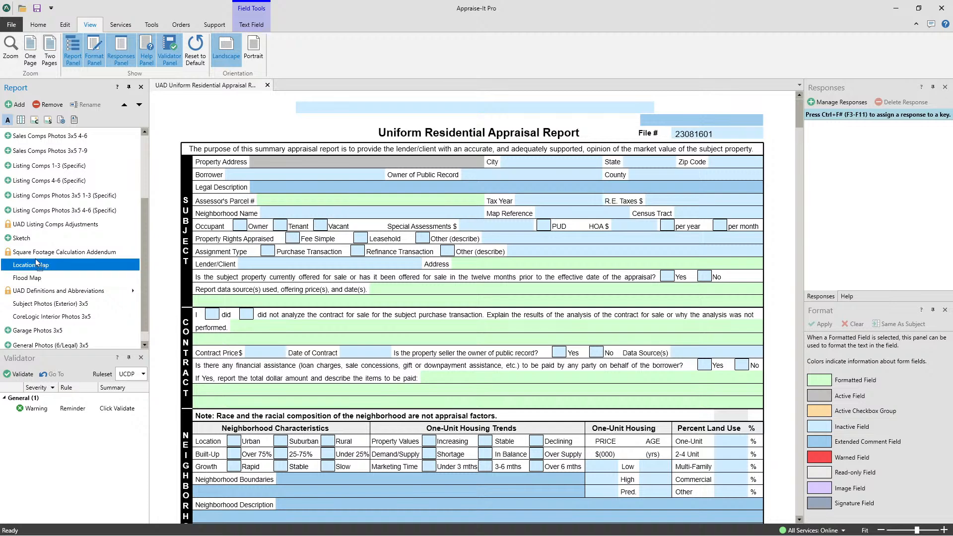
pyautogui.scroll(3, 50, 149)
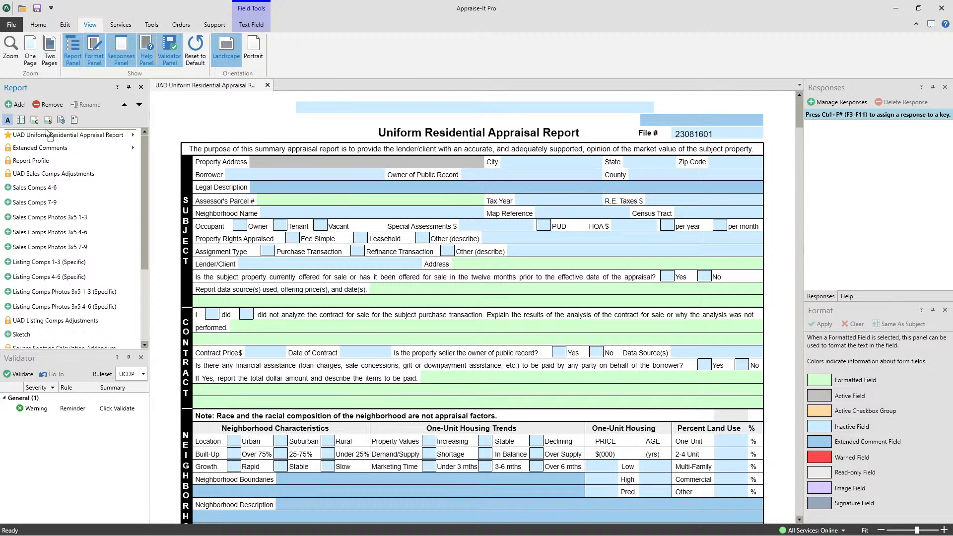
pyautogui.scroll(1, 46, 129)
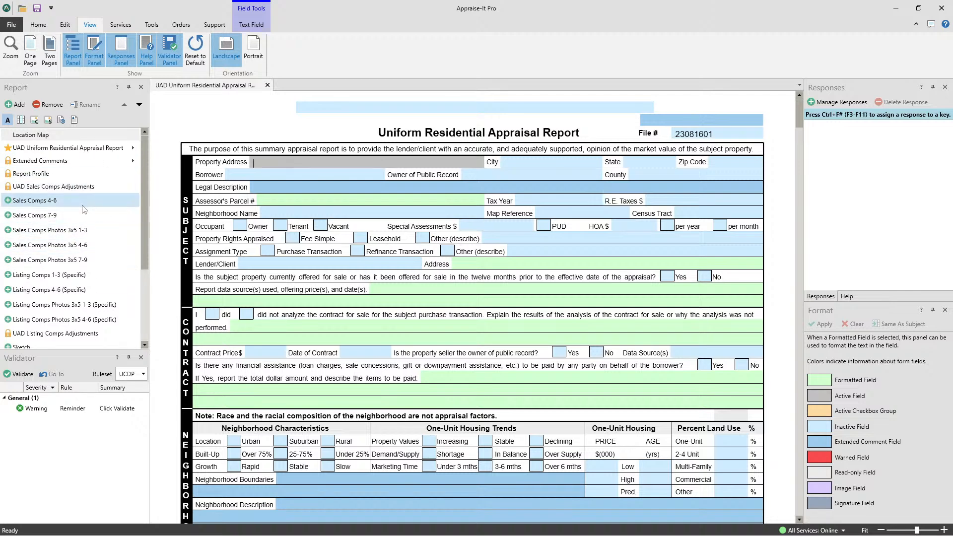
# Save the customized report as a template named Wed Webinar in the FNMA-1004-0911 templates folder
pyautogui.click(43, 28)
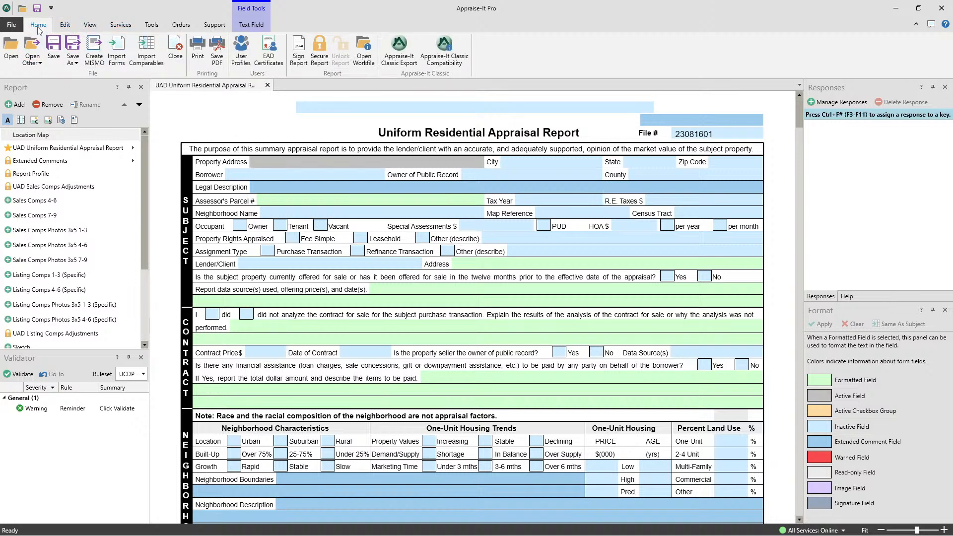
pyautogui.click(77, 64)
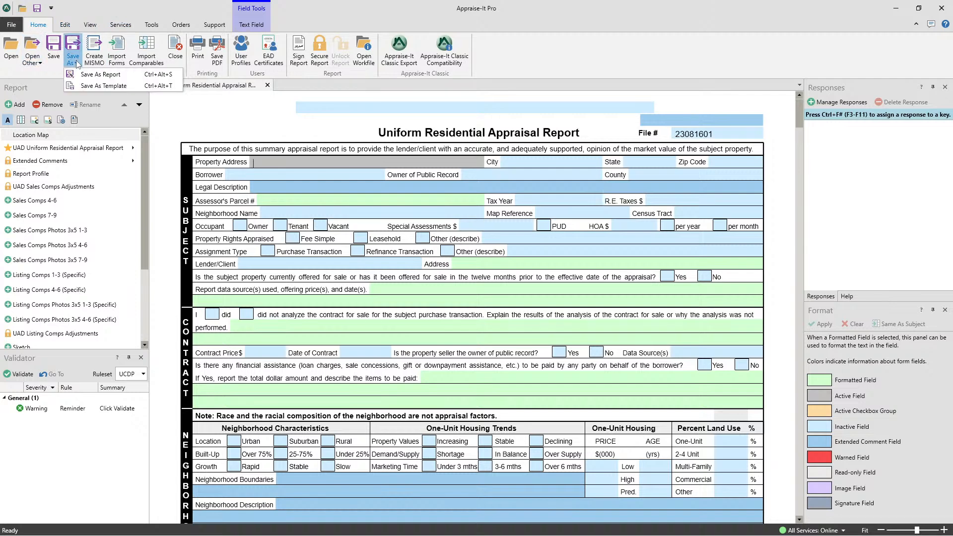
pyautogui.click(113, 86)
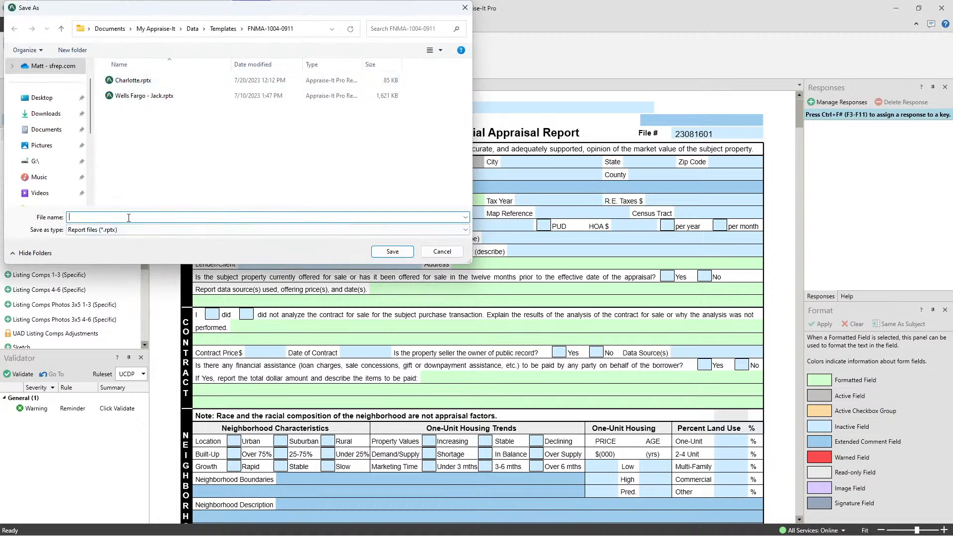
pyautogui.write('Wed Webinar')
pyautogui.click(392, 251)
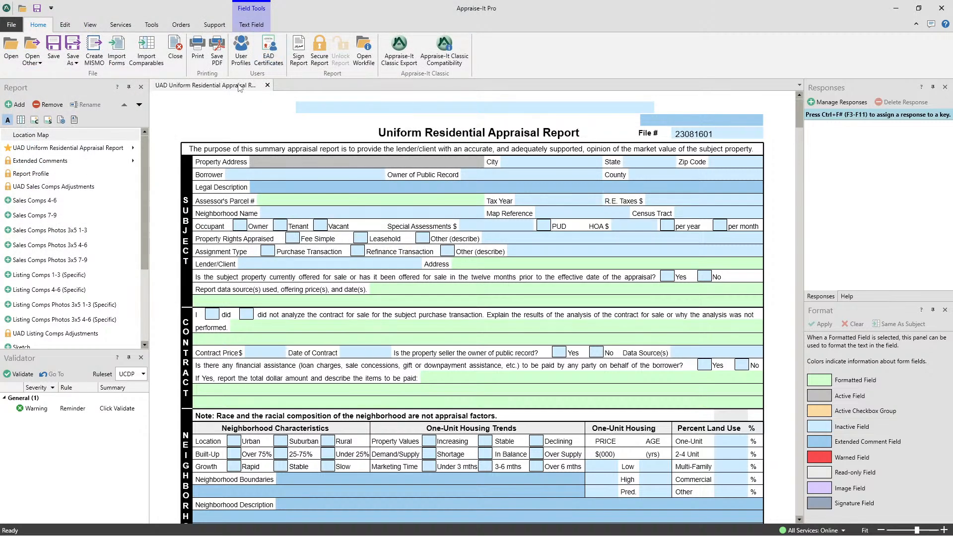
# Check the Wed Webinar template among those offered for a new UAD Uniform Residential Appraisal Report, and return to the open report
pyautogui.click(10, 25)
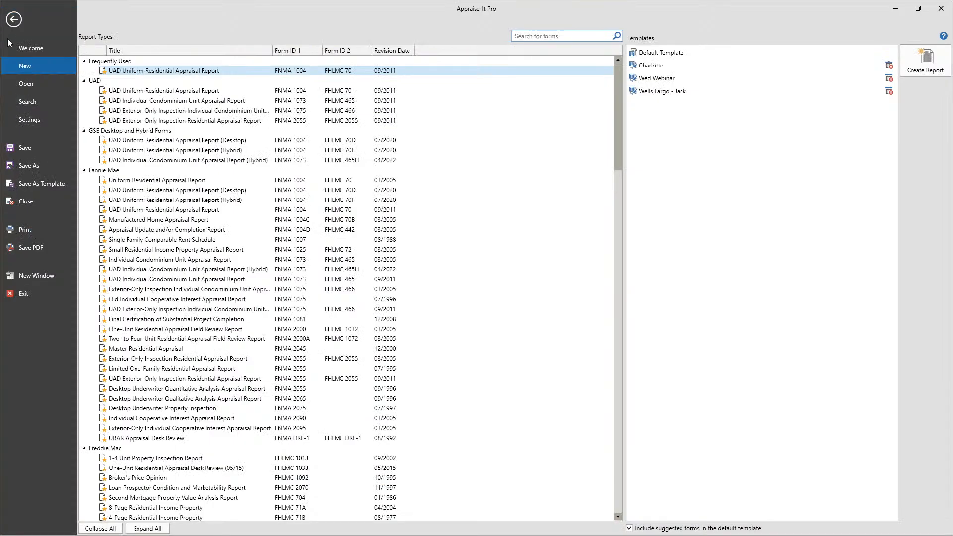
pyautogui.click(144, 74)
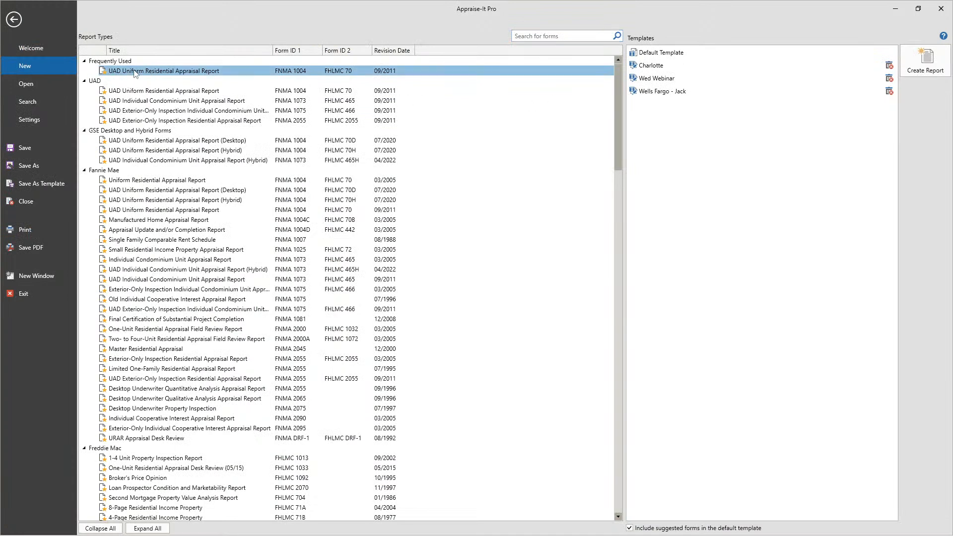
pyautogui.click(665, 79)
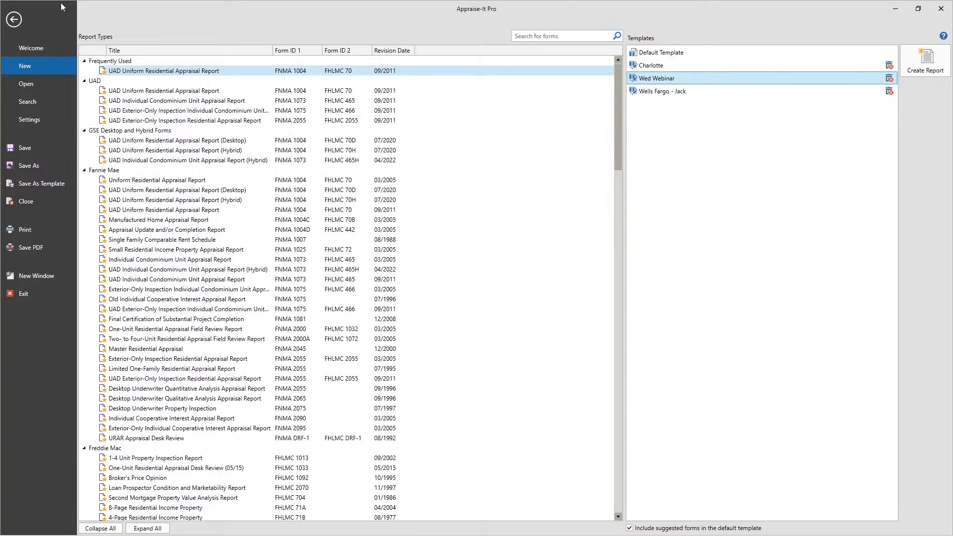
pyautogui.click(14, 20)
# Enlarge the Validator panel by shortening the Report panel above it
pyautogui.moveTo(58, 351); pyautogui.dragTo(58, 278)
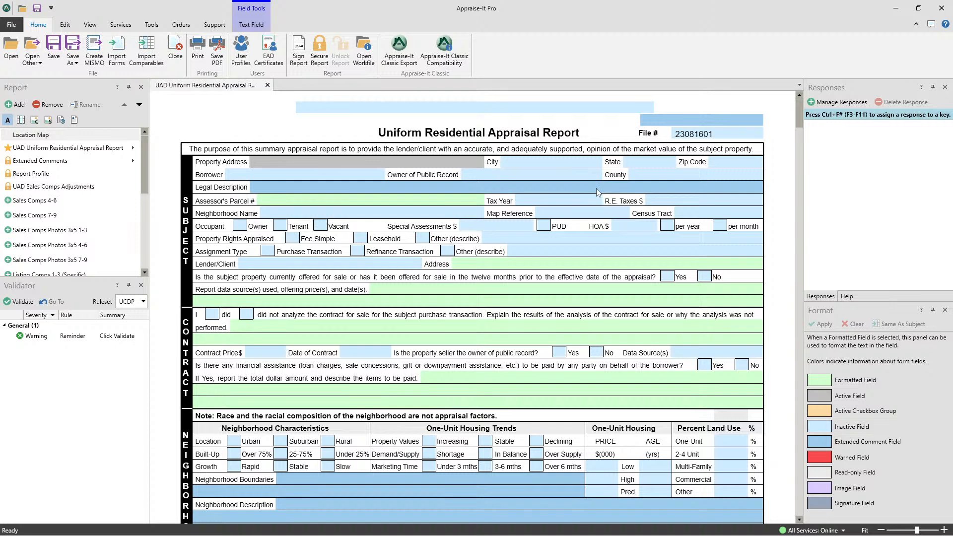
# Enter NC as the State in the report's subject section
pyautogui.click(651, 166)
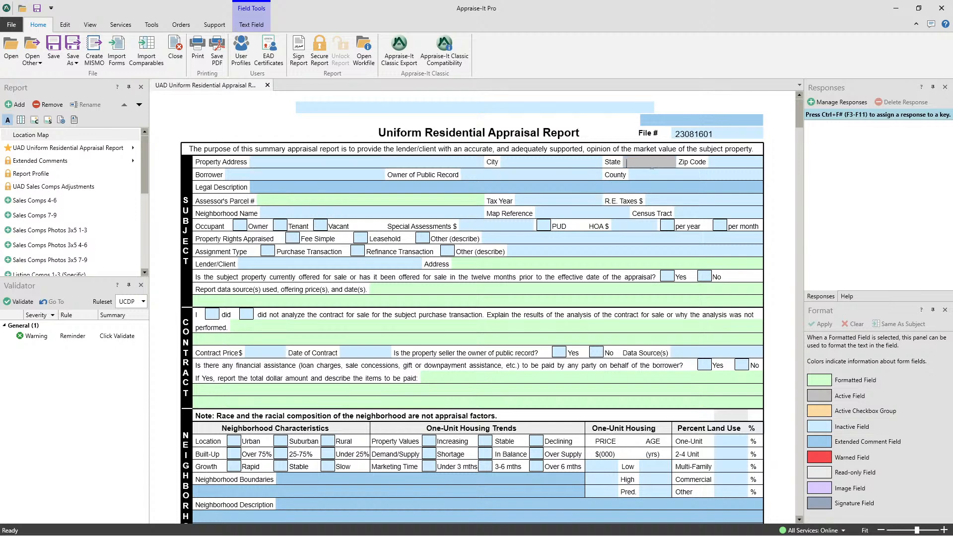
pyautogui.write('NC')
pyautogui.press('Tab')
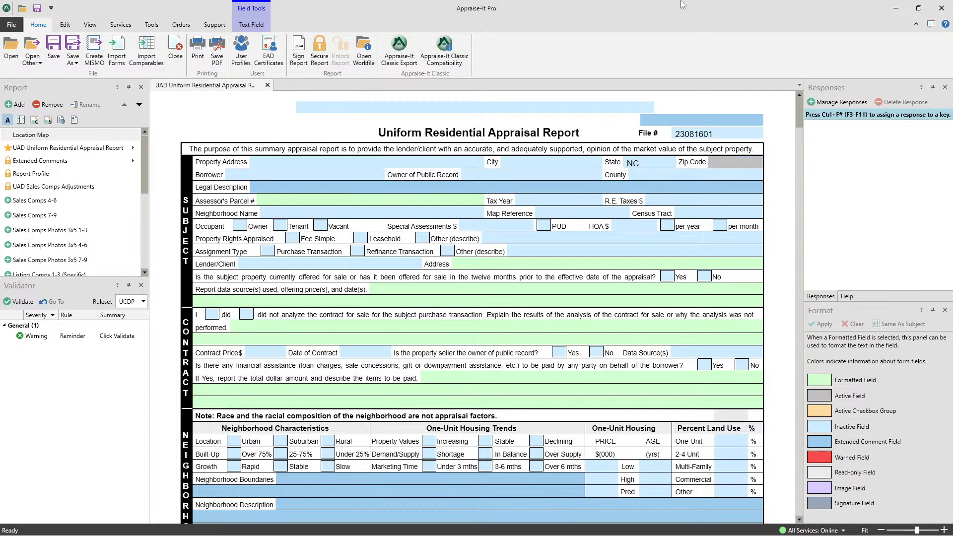
# Replace the subject property's State with the territory code PR
pyautogui.click(647, 164)
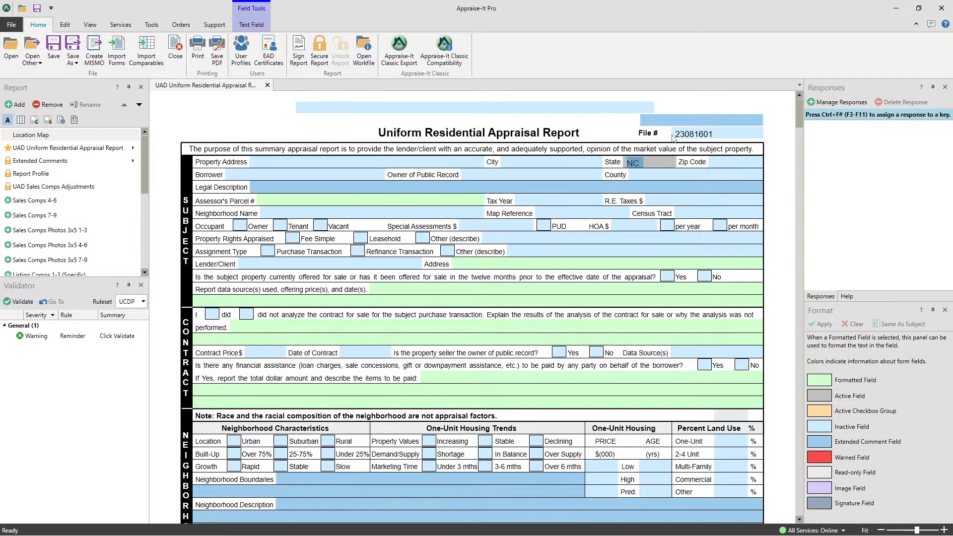
pyautogui.press('BackSpace')
pyautogui.write('pr')
pyautogui.press('Tab')
pyautogui.click(656, 167)
pyautogui.write('PR')
pyautogui.press('Tab')
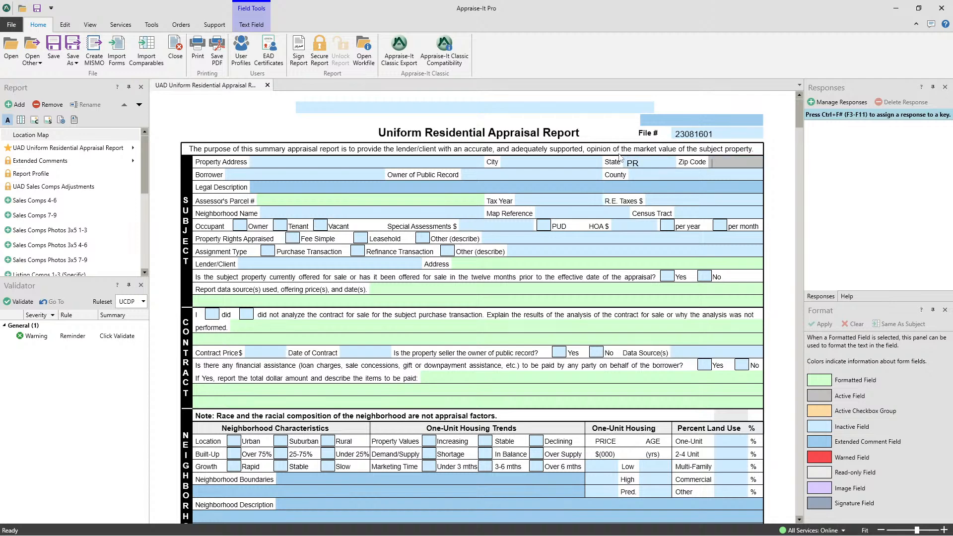
# Replace the subject property's State with the territory code GU
pyautogui.click(645, 163)
pyautogui.press('BackSpace')
pyautogui.write('GU')
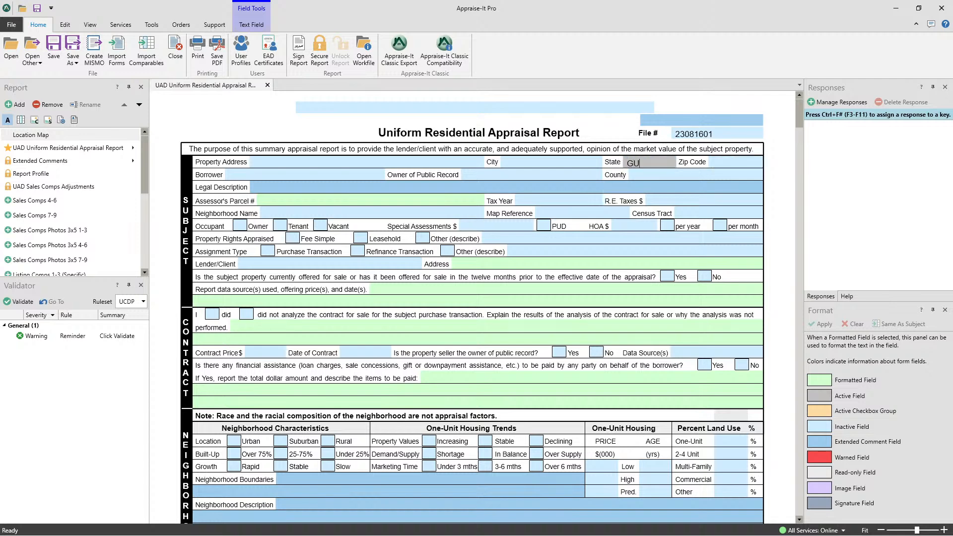
pyautogui.press('Tab')
# Replace the State with the non-U.S. code BC to test live validation
pyautogui.click(647, 166)
pyautogui.write('BC')
pyautogui.press('Tab')
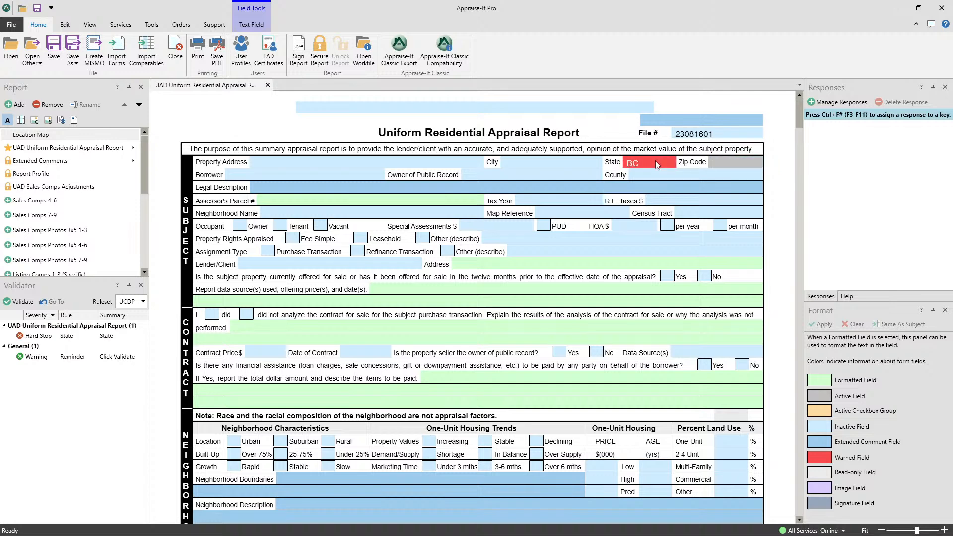
# From the sales comparison page, read the Validator's State hard stop explanation and jump to the flagged field
pyautogui.scroll(-15, 597, 263)
pyautogui.click(347, 343)
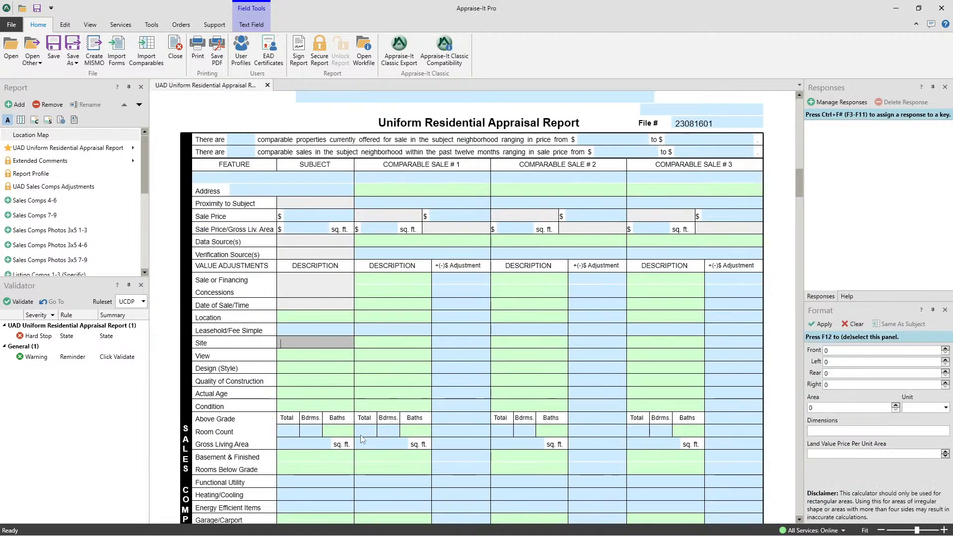
pyautogui.click(31, 336)
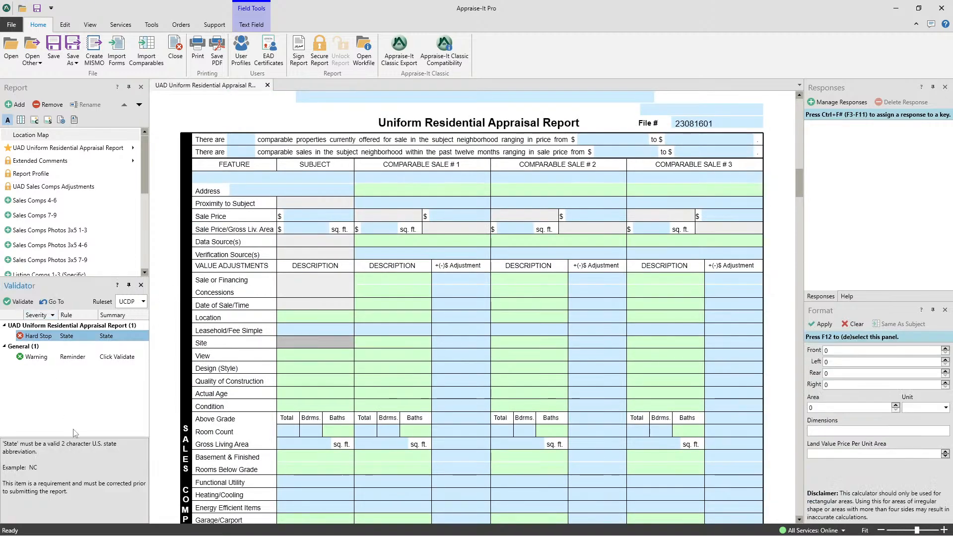
pyautogui.doubleClick(50, 338)
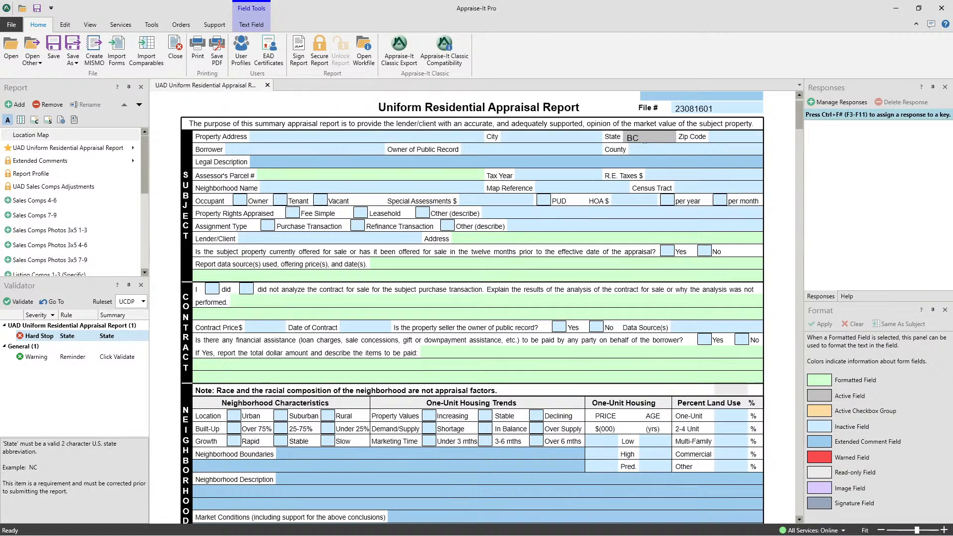
# Correct the flagged State field to NC
pyautogui.moveTo(645, 139); pyautogui.dragTo(597, 132)
pyautogui.write('NC')
pyautogui.press('Tab')
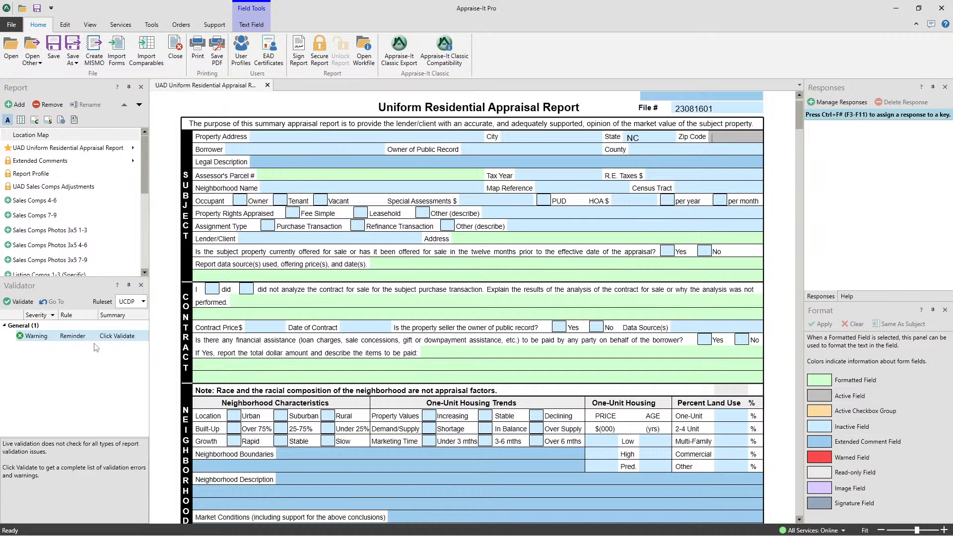
# Check which rulesets the Validator offers, keeping UCDP
pyautogui.click(143, 302)
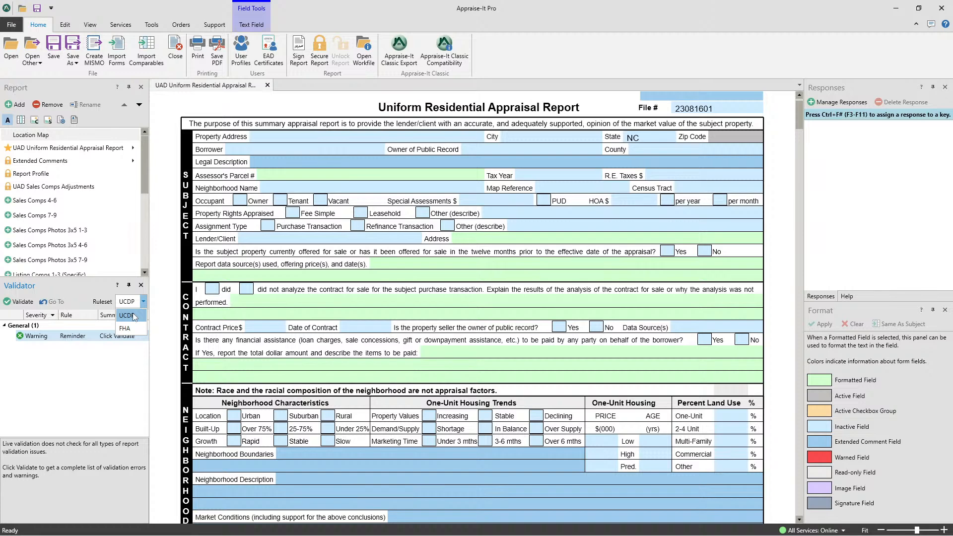
pyautogui.click(96, 301)
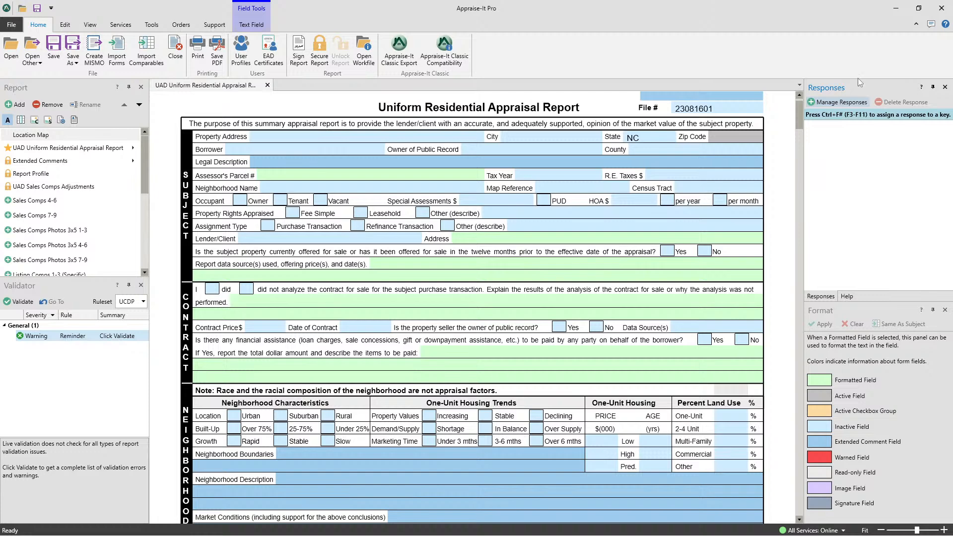
# Enter Gastonia as the subject City and save it as a response for that field without a shortcut key
pyautogui.click(538, 140)
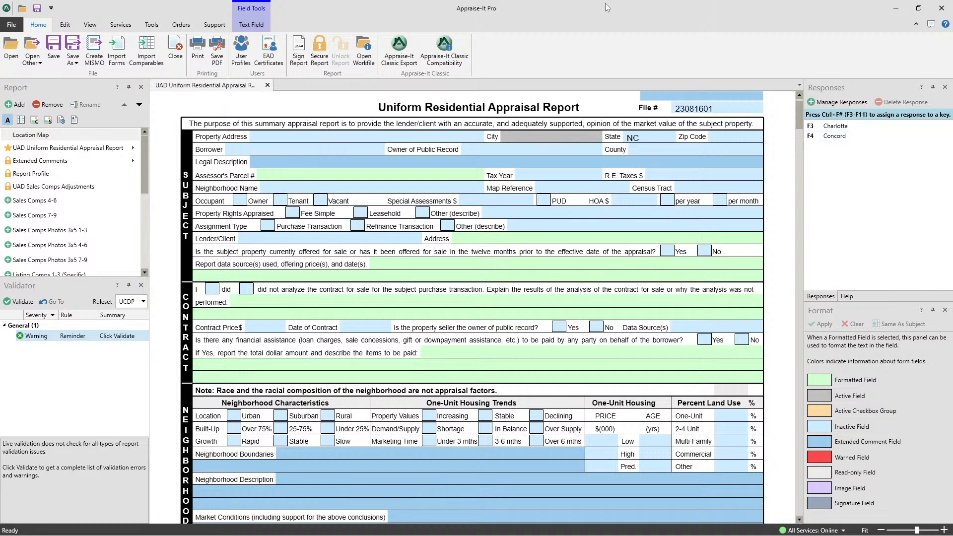
pyautogui.write('Gastonia')
pyautogui.click(843, 102)
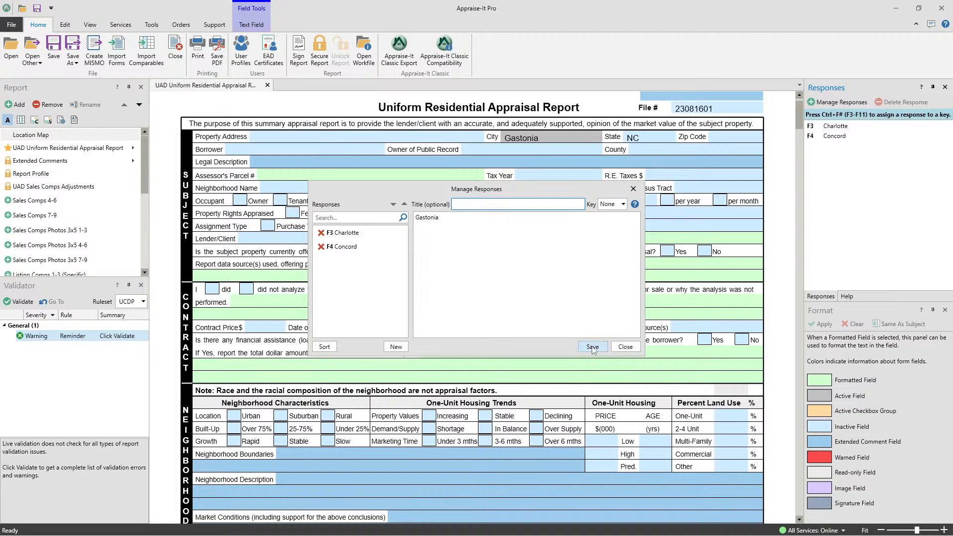
pyautogui.click(623, 204)
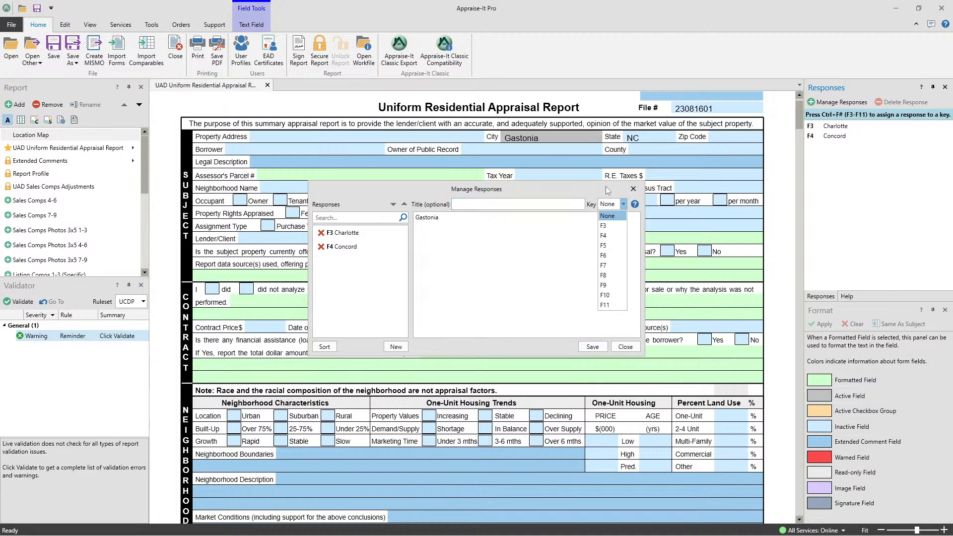
pyautogui.click(605, 186)
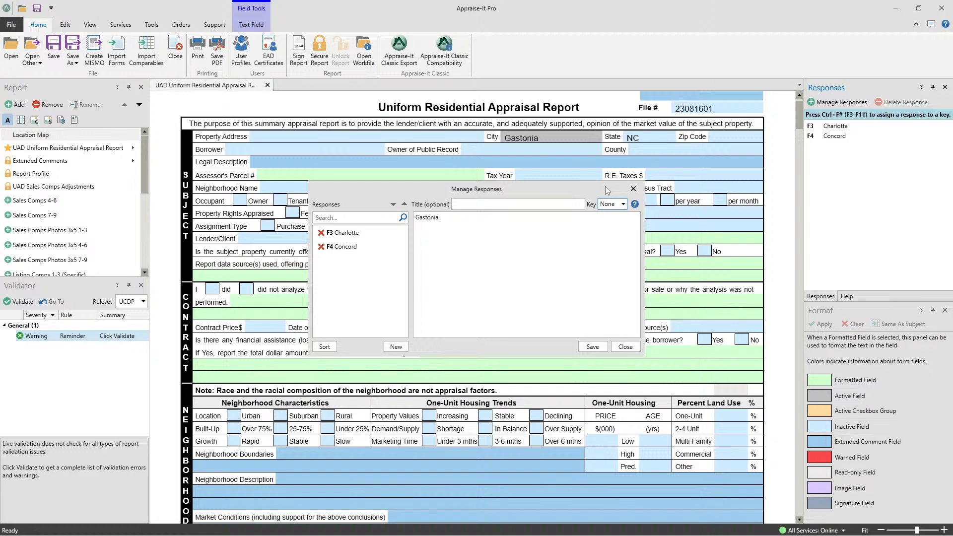
pyautogui.click(596, 348)
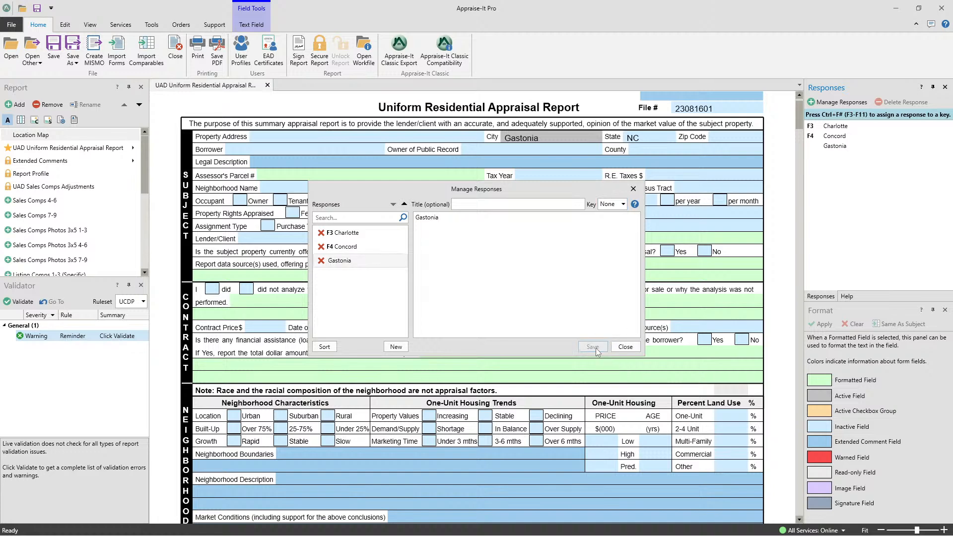
pyautogui.click(623, 347)
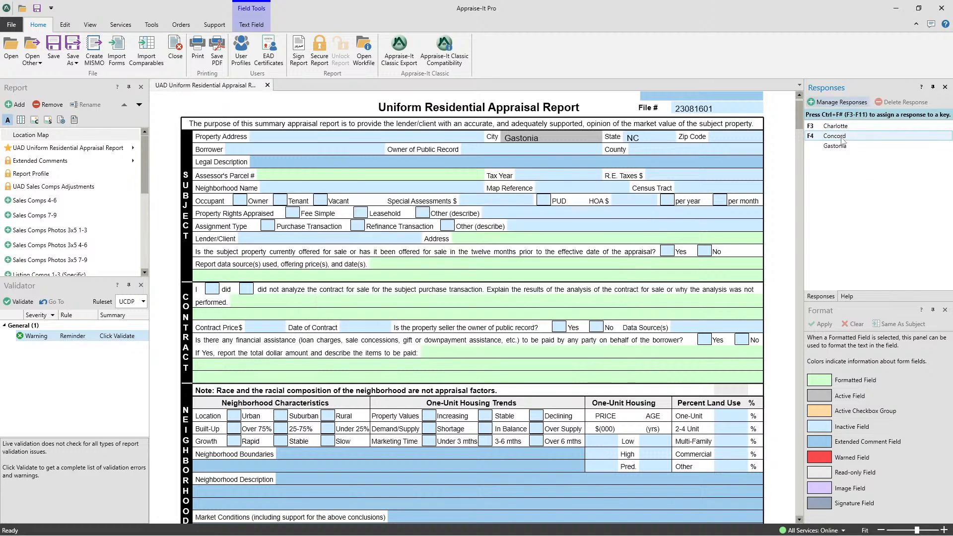
# Clear the City field and fill it with the saved response Charlotte
pyautogui.click(520, 132)
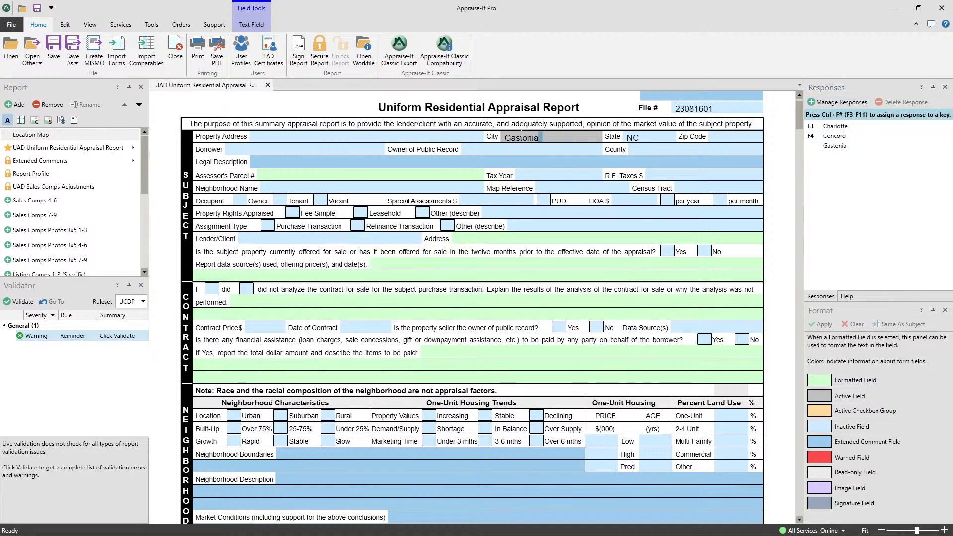
pyautogui.doubleClick(521, 129)
pyautogui.press('BackSpace')
pyautogui.doubleClick(835, 126)
# Clear the City field again and fill it with Gastonia
pyautogui.press('BackSpace')
pyautogui.press('BackSpace')
pyautogui.press('BackSpace')
pyautogui.press('BackSpace')
pyautogui.press('BackSpace')
pyautogui.press('BackSpace')
pyautogui.press('BackSpace')
pyautogui.press('BackSpace')
pyautogui.press('BackSpace')
pyautogui.write('G')
pyautogui.press('Tab')
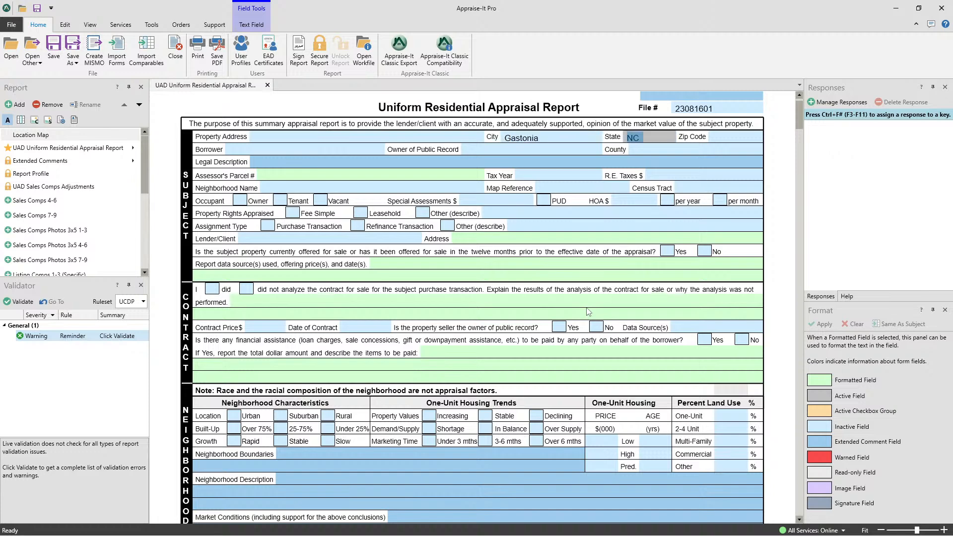
# Read the field help for City, other Assignment Type, listing data sources, Census Tract and Neighborhood Description
pyautogui.click(530, 141)
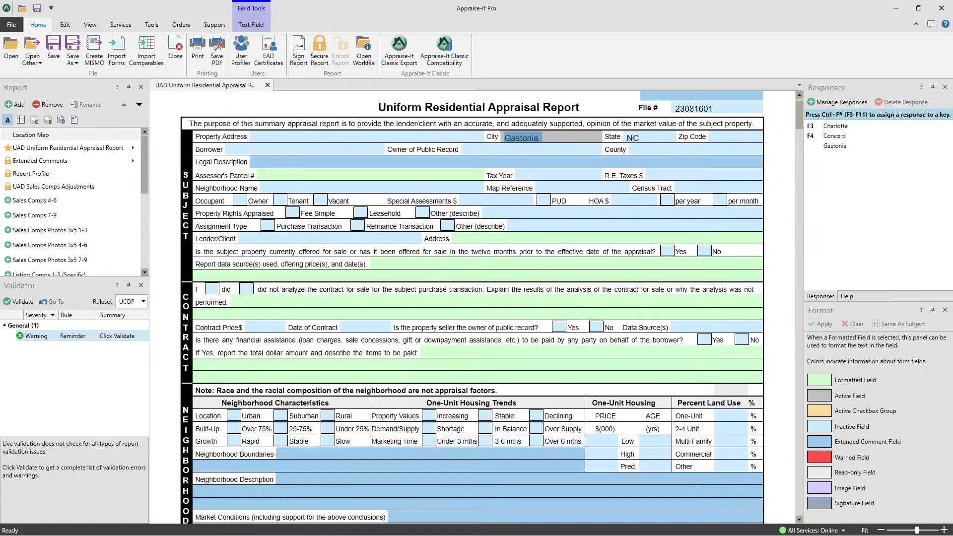
pyautogui.click(833, 147)
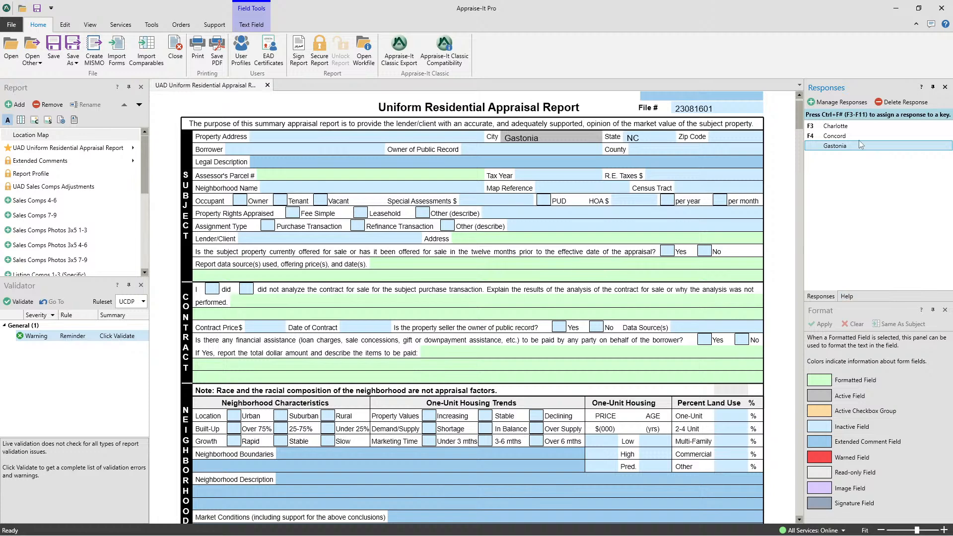
pyautogui.click(846, 297)
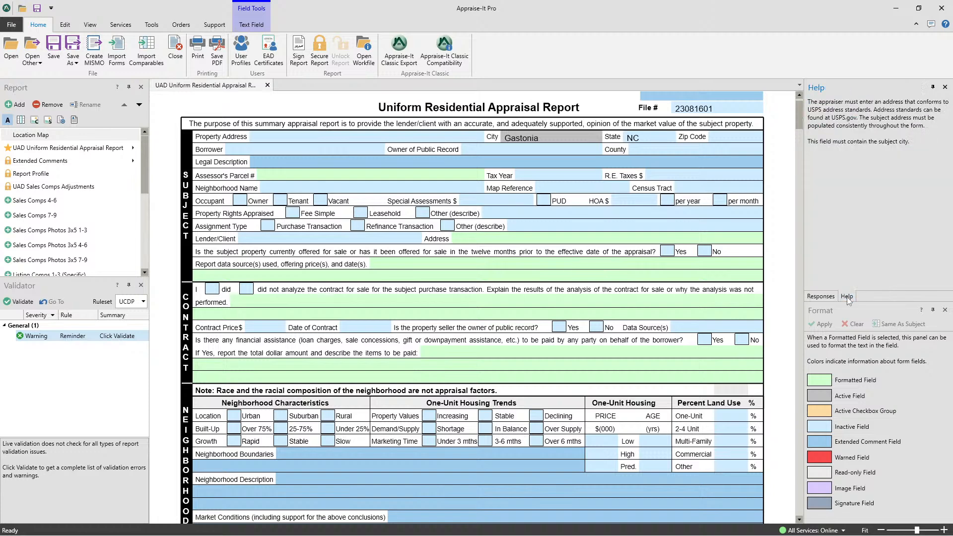
pyautogui.click(682, 174)
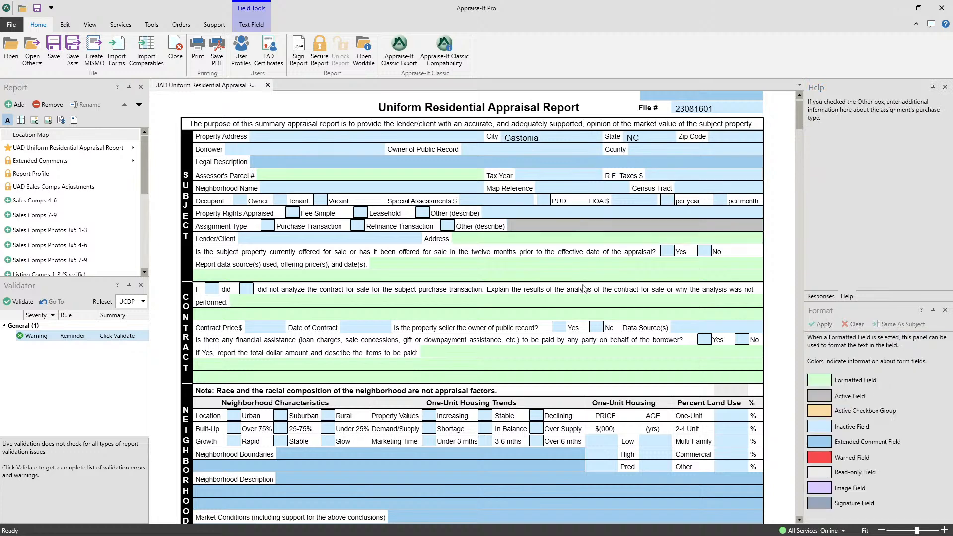
pyautogui.click(569, 303)
pyautogui.click(524, 271)
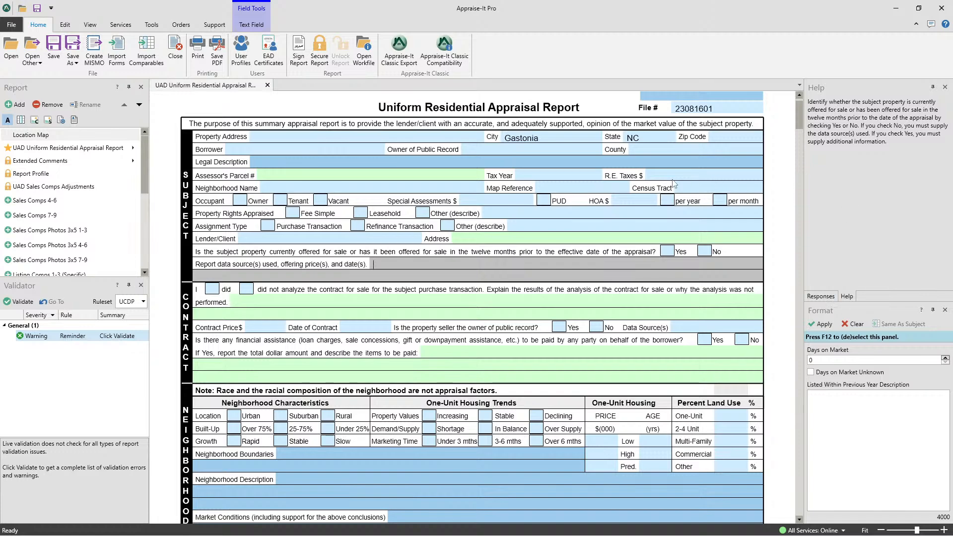
pyautogui.click(690, 177)
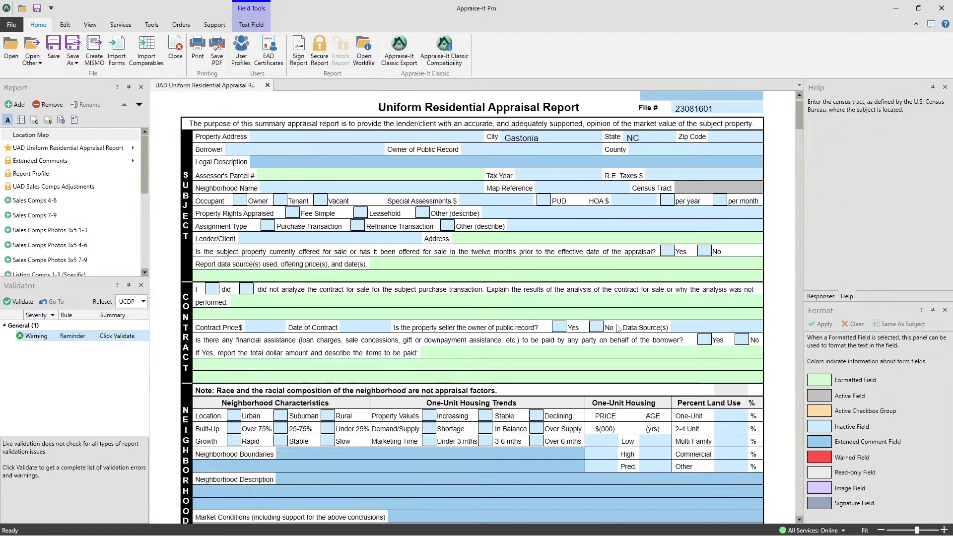
pyautogui.click(605, 367)
pyautogui.scroll(-3, 551, 293)
pyautogui.scroll(-3, 552, 284)
pyautogui.click(498, 250)
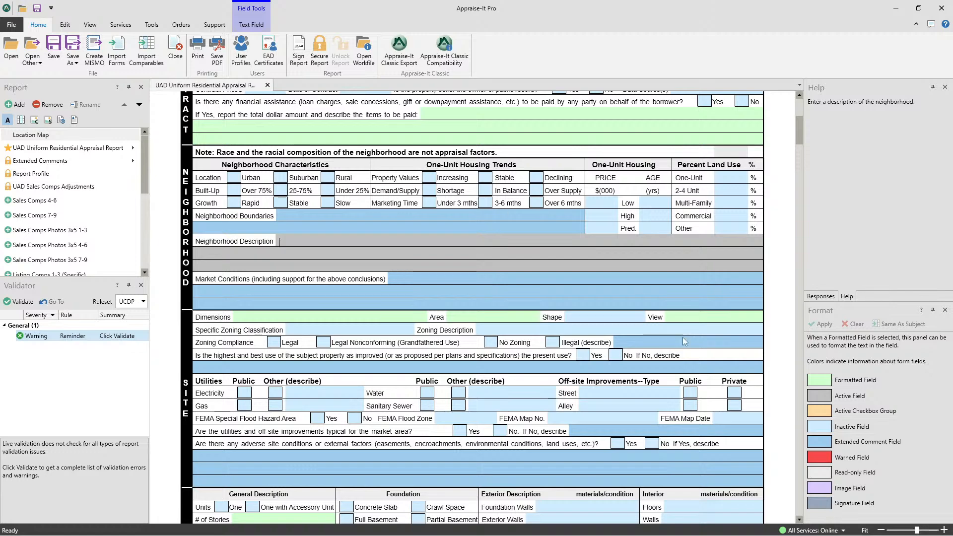
# Bring back the saved responses view and enter the test text dfhdfshfd as the View of Comparable Sale #1
pyautogui.click(819, 296)
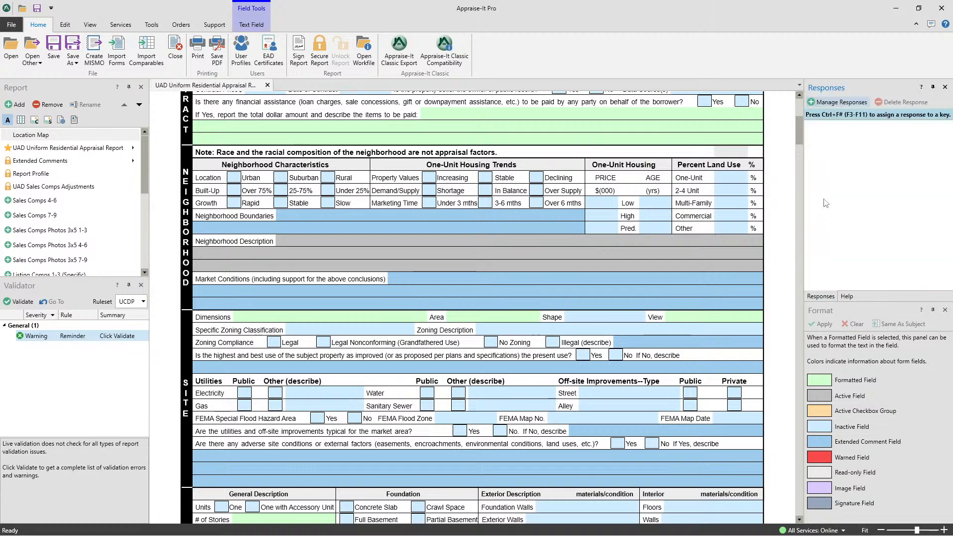
pyautogui.scroll(-5, 532, 187)
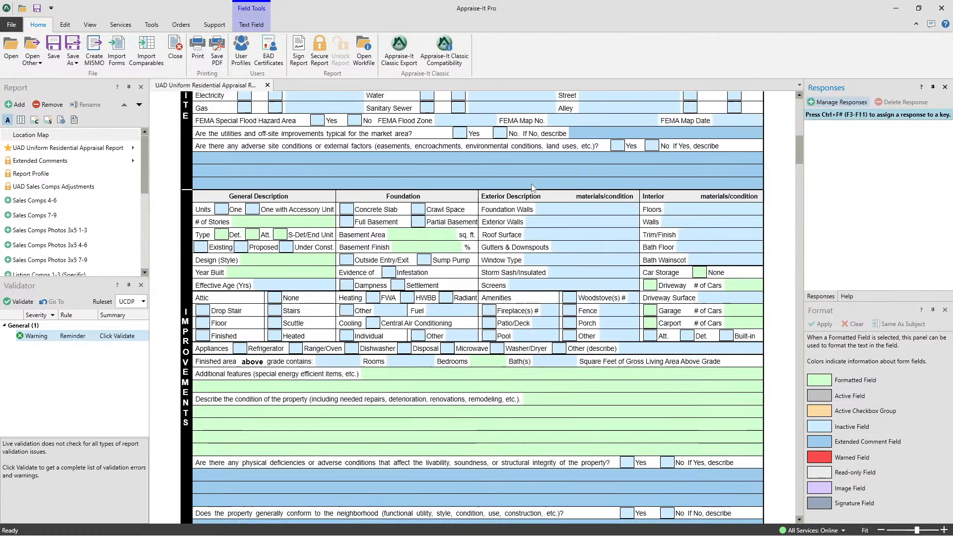
pyautogui.scroll(-4, 532, 187)
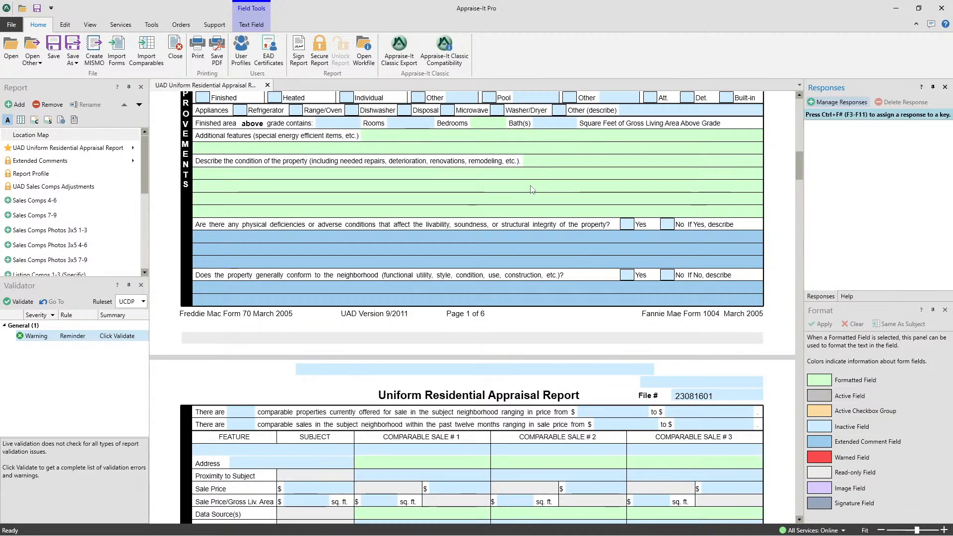
pyautogui.scroll(-1, 528, 192)
pyautogui.scroll(-4, 527, 193)
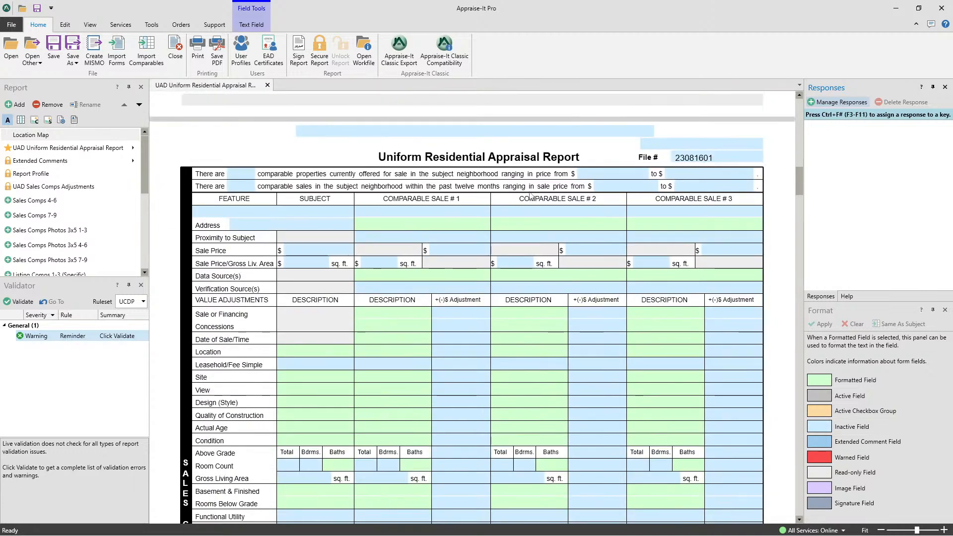
pyautogui.scroll(-2, 527, 193)
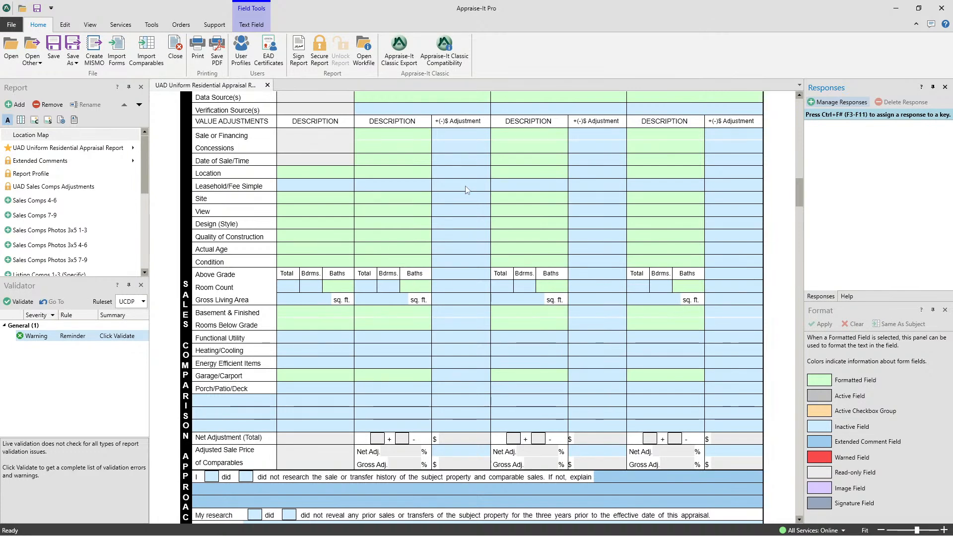
pyautogui.click(392, 209)
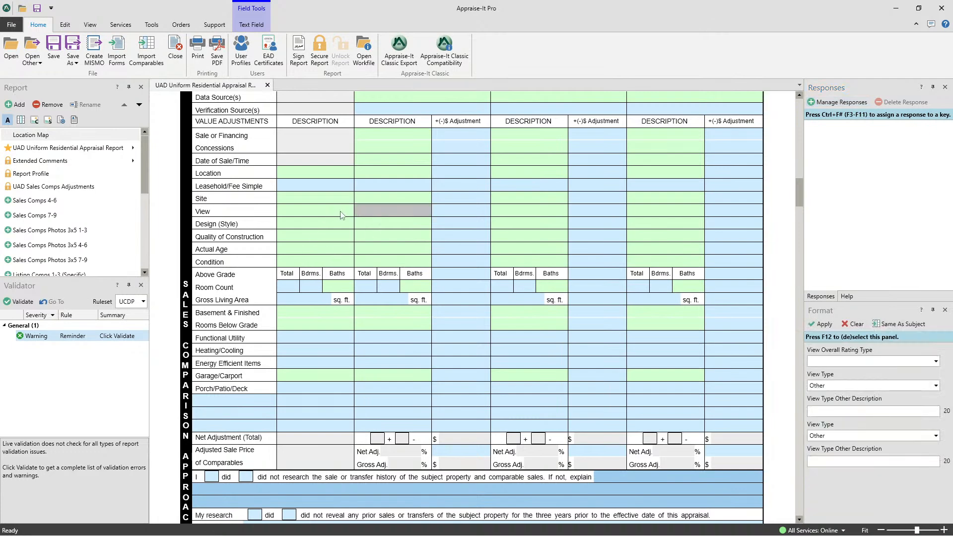
pyautogui.write('dfhdfshfd')
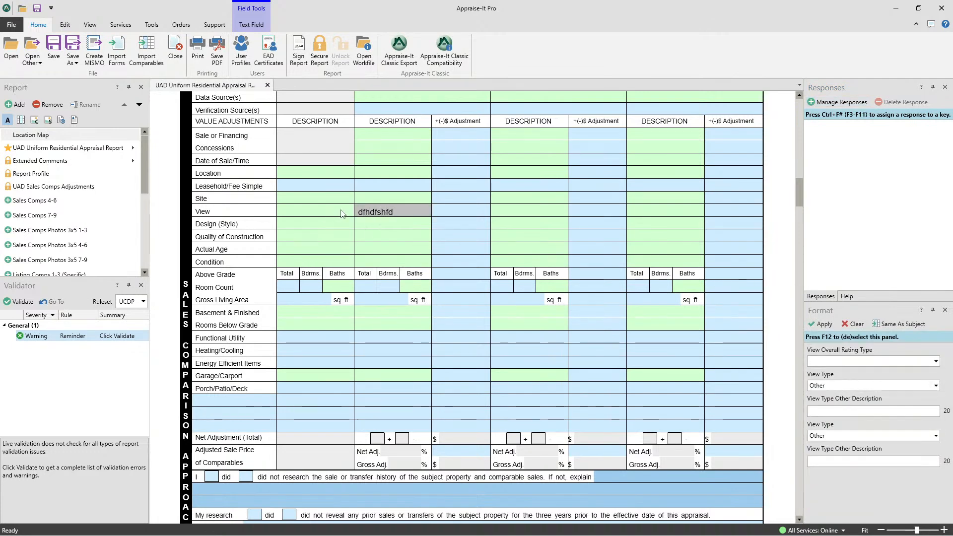
pyautogui.press('Tab')
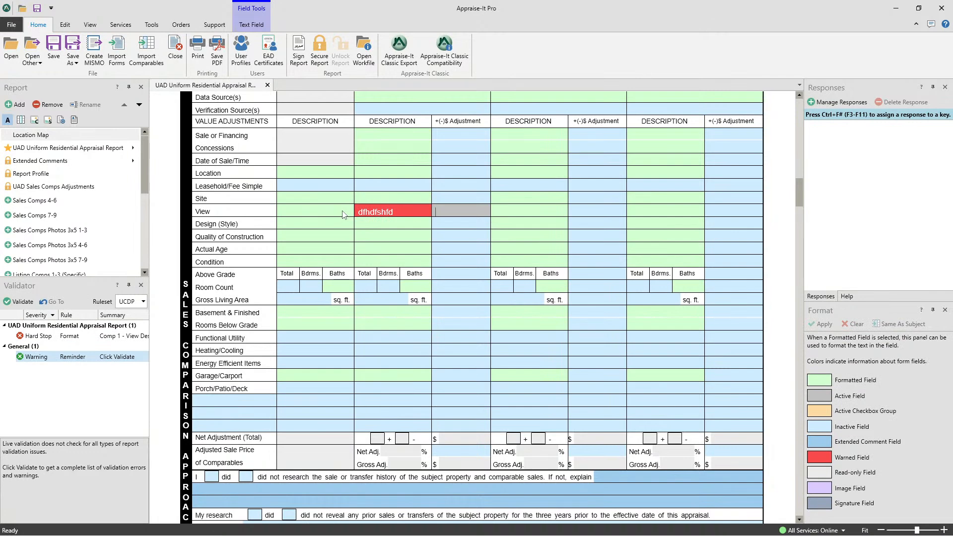
# Clear the test text from the View field of Comparable Sale #1
pyautogui.click(400, 211)
pyautogui.press('BackSpace')
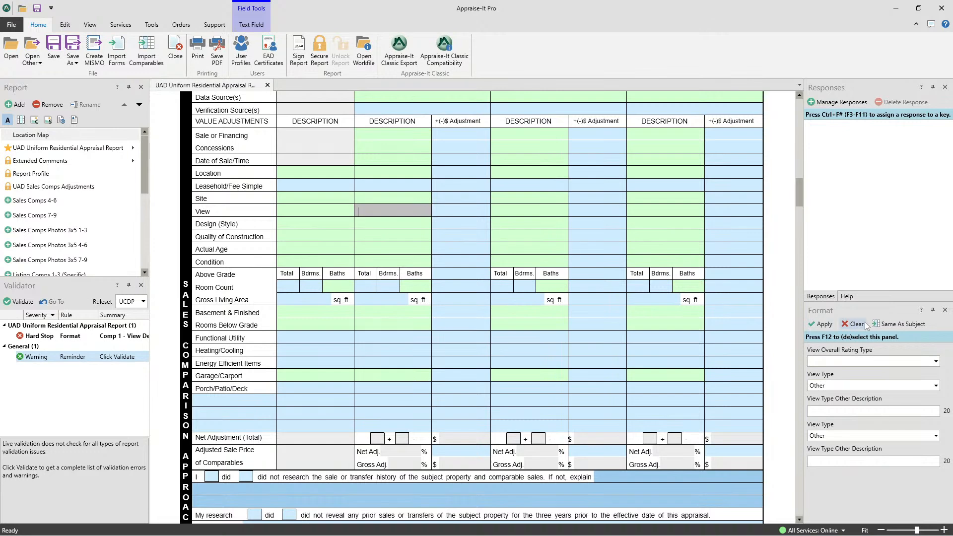
pyautogui.click(462, 213)
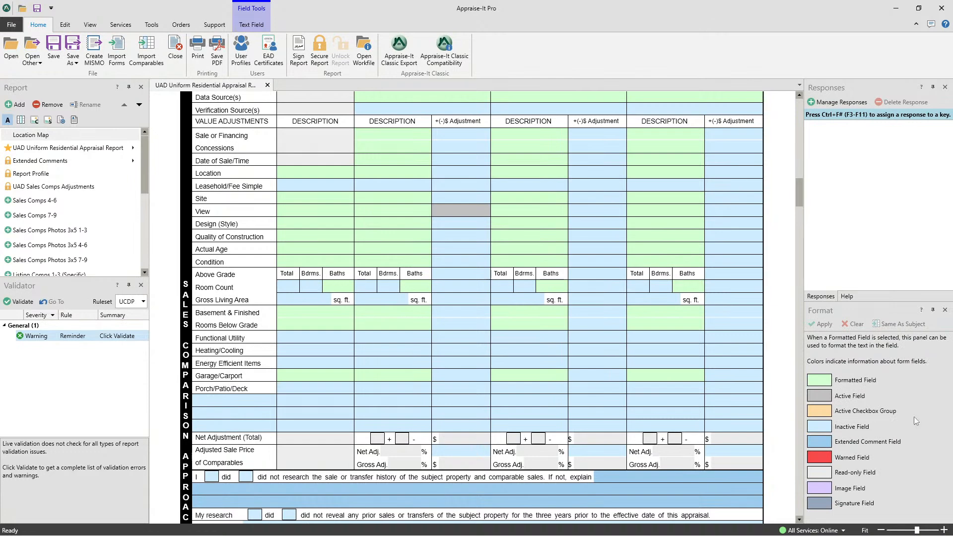
# Format the View of Comparable Sale #1 as Beneficial with Water View and Golf Course View, and apply it to the field
pyautogui.click(387, 213)
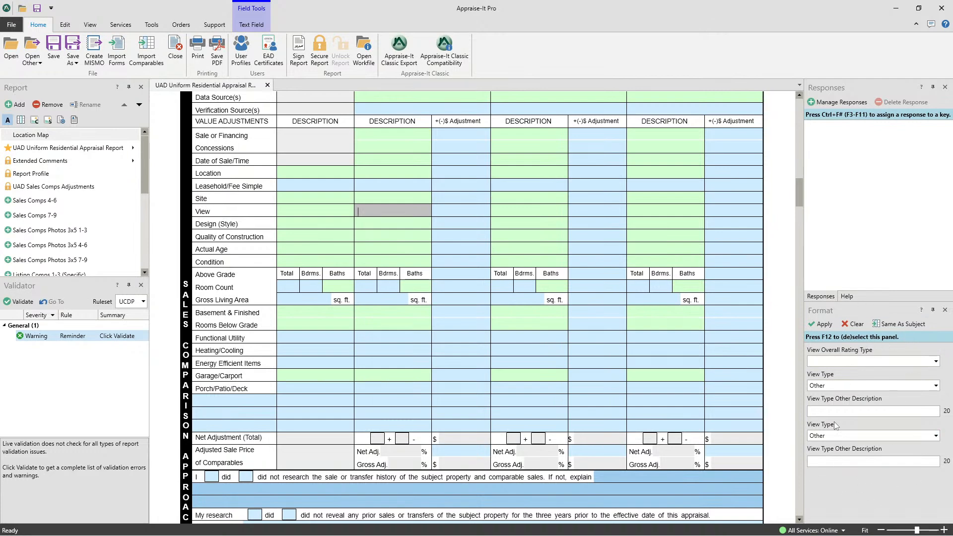
pyautogui.click(842, 364)
pyautogui.click(840, 383)
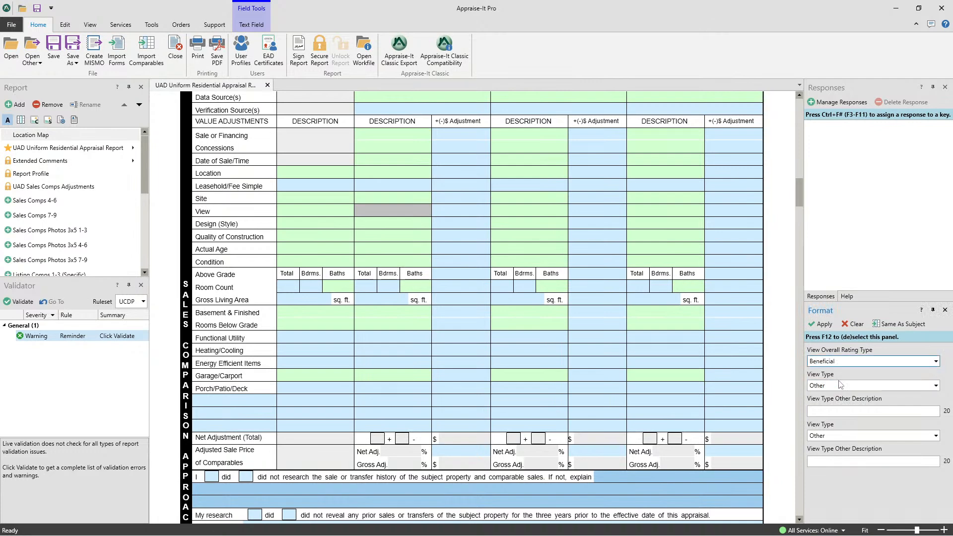
pyautogui.click(831, 389)
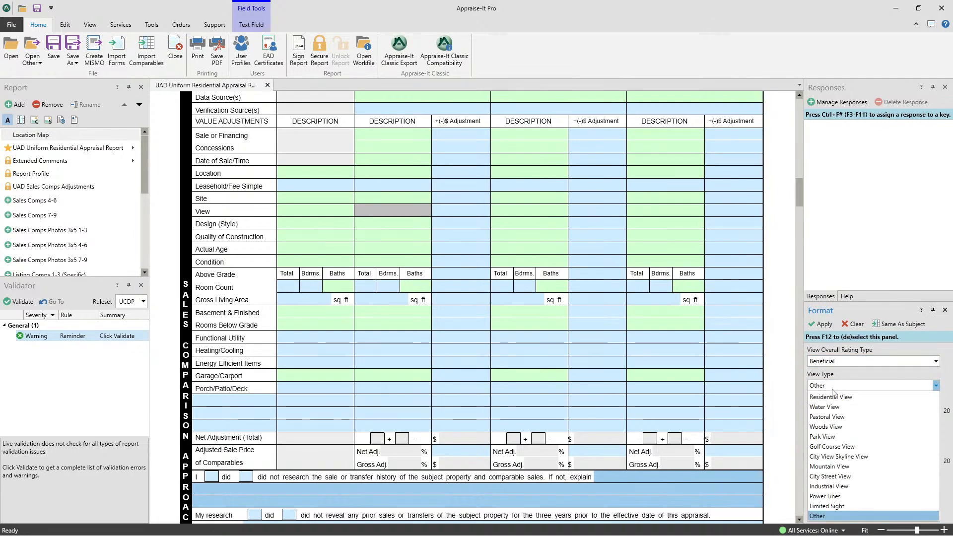
pyautogui.click(833, 406)
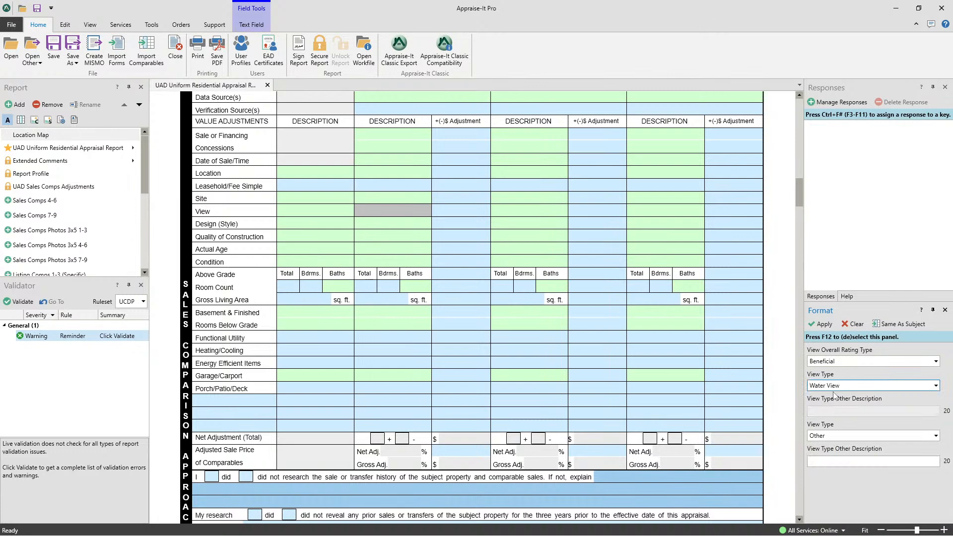
pyautogui.click(826, 437)
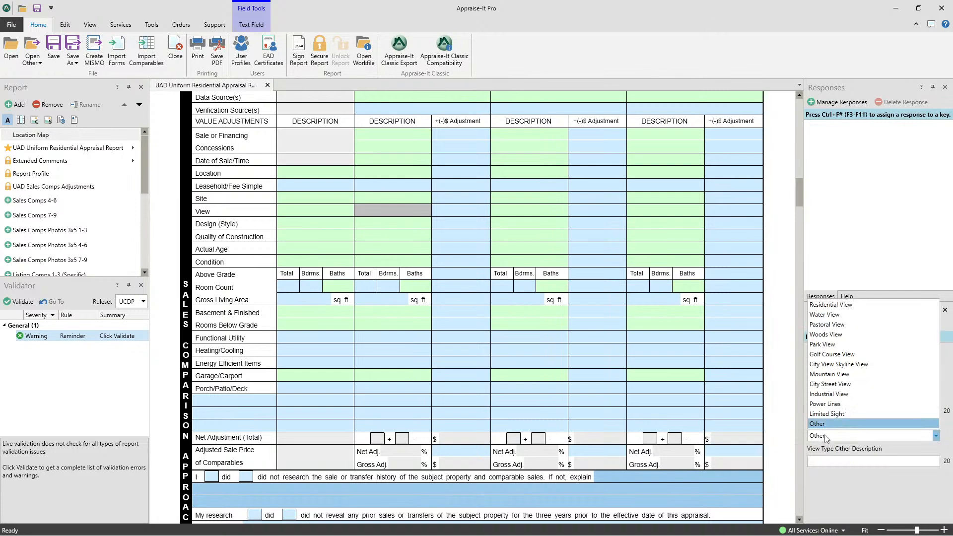
pyautogui.click(835, 355)
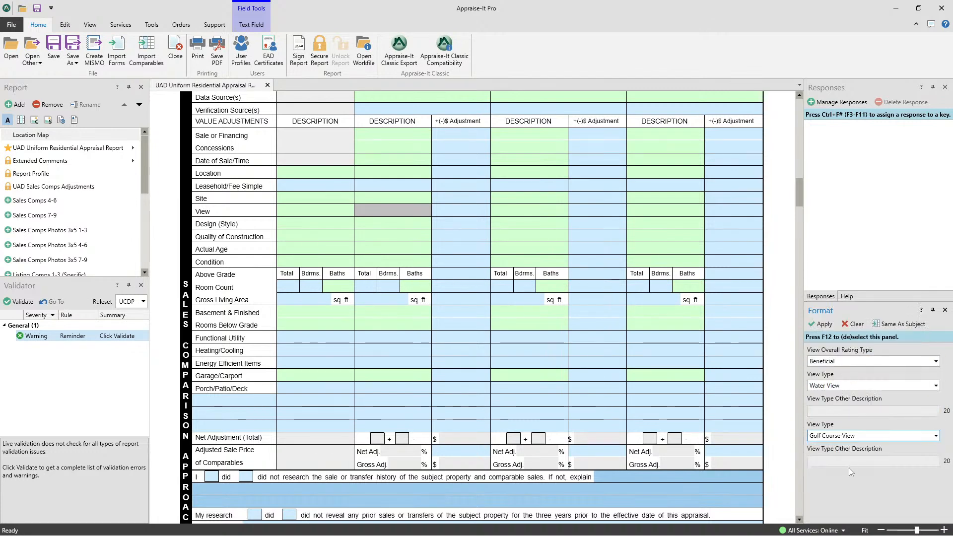
pyautogui.click(819, 324)
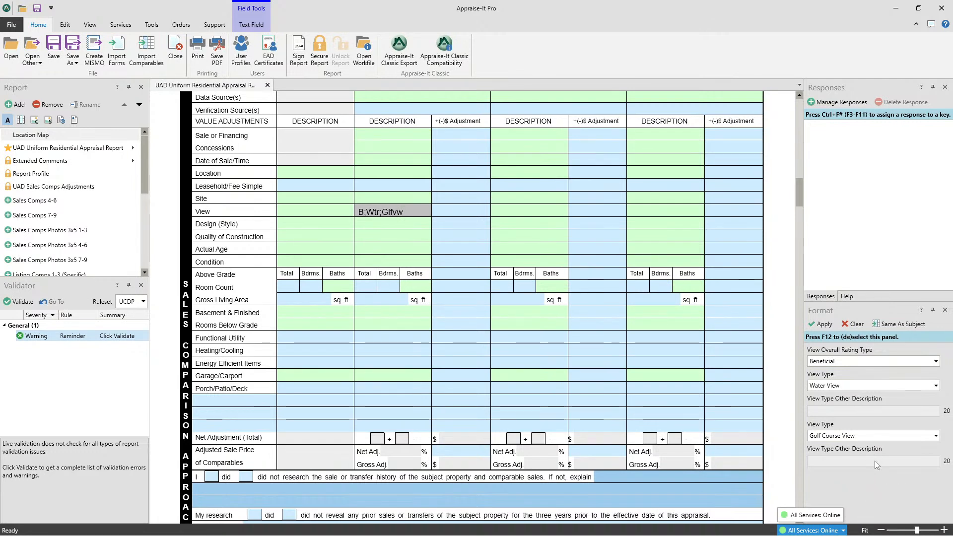
# Open the SFREP service status page in the browser, review its service counts, notifications and maintenance calendar, and close it
pyautogui.click(813, 516)
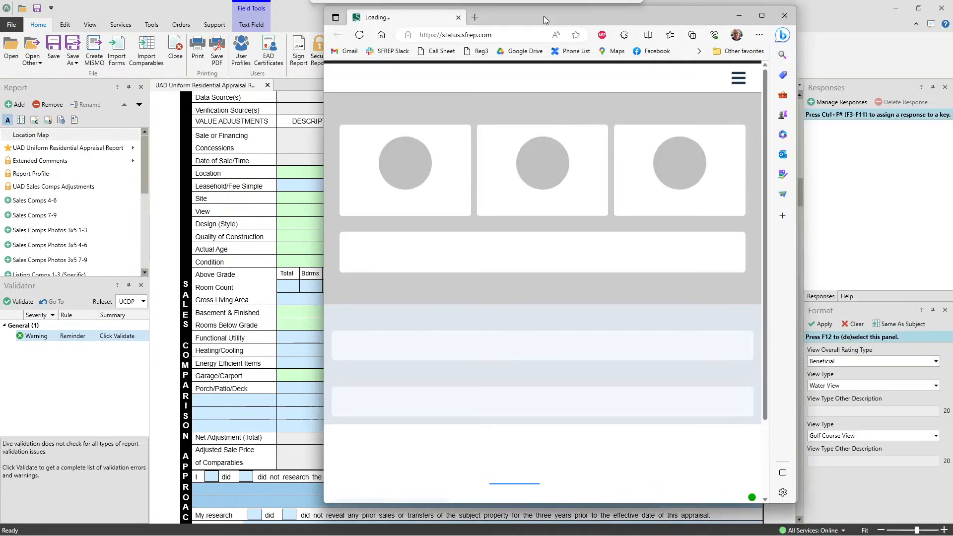
pyautogui.moveTo(545, 20); pyautogui.dragTo(445, 17)
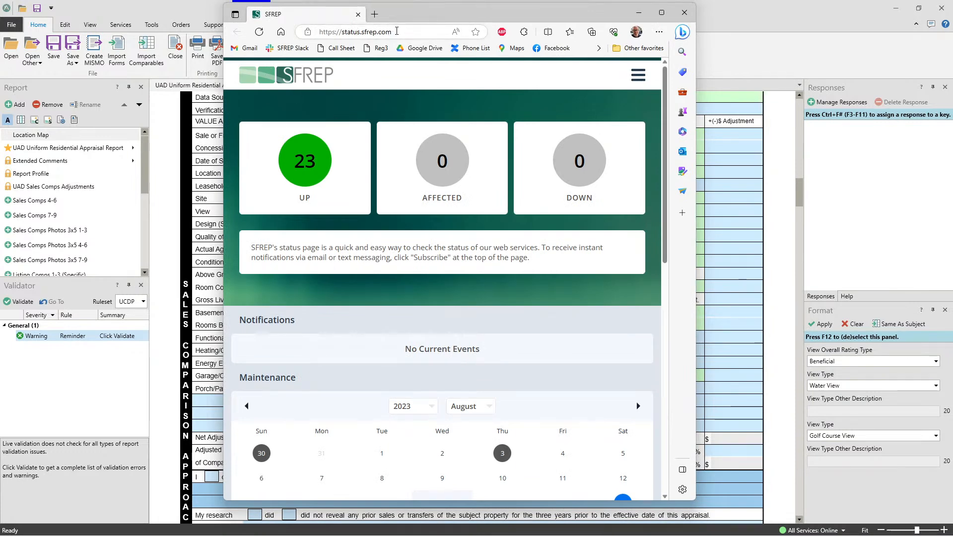
pyautogui.click(396, 32)
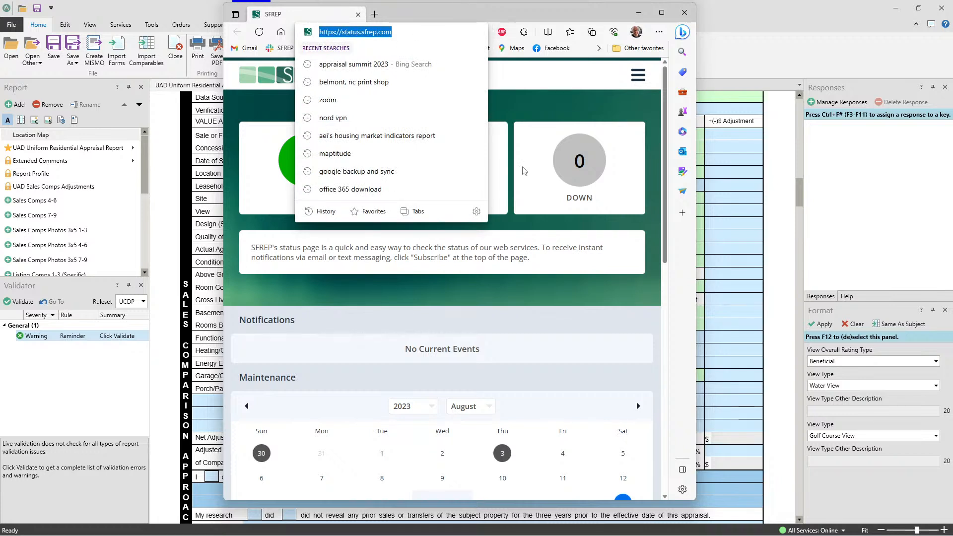
pyautogui.click(539, 86)
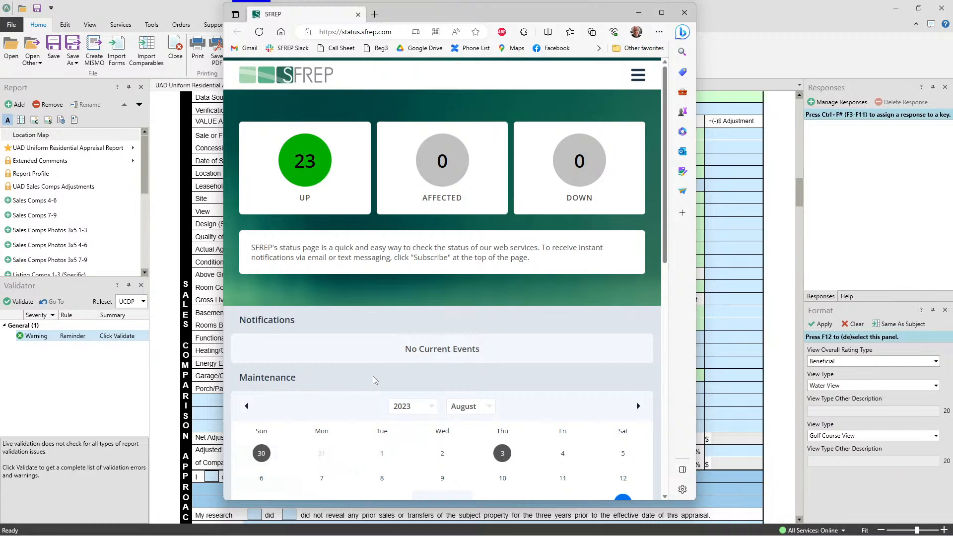
pyautogui.scroll(-5, 382, 377)
pyautogui.scroll(5, 393, 373)
pyautogui.click(682, 13)
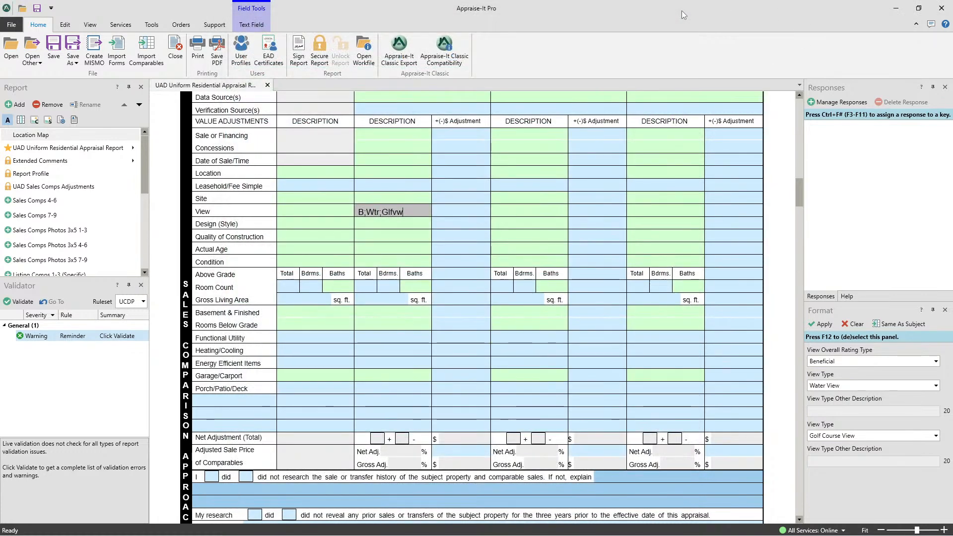
# Look over the commands available for support, orders, tools, services, file handling and report editing
pyautogui.click(216, 25)
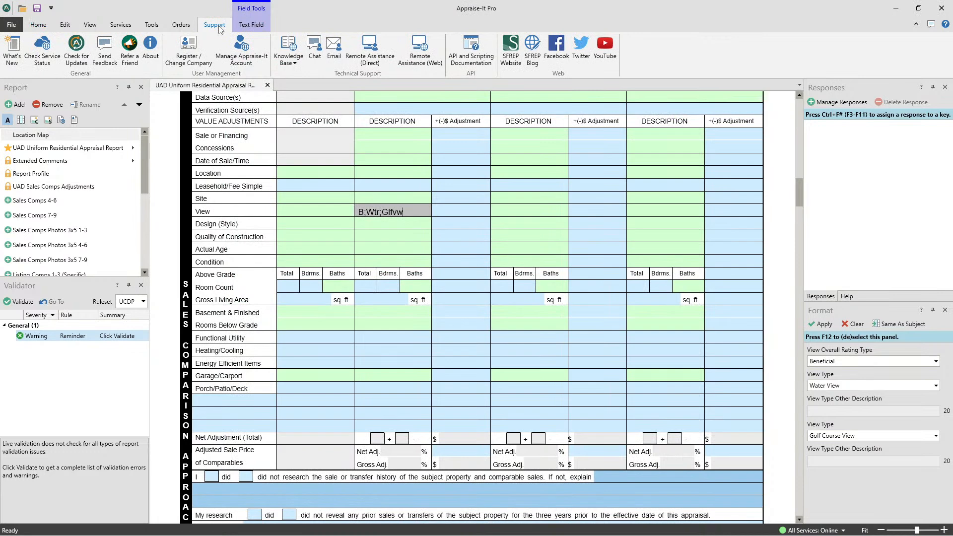
pyautogui.click(181, 25)
pyautogui.click(152, 24)
pyautogui.click(121, 26)
pyautogui.click(151, 25)
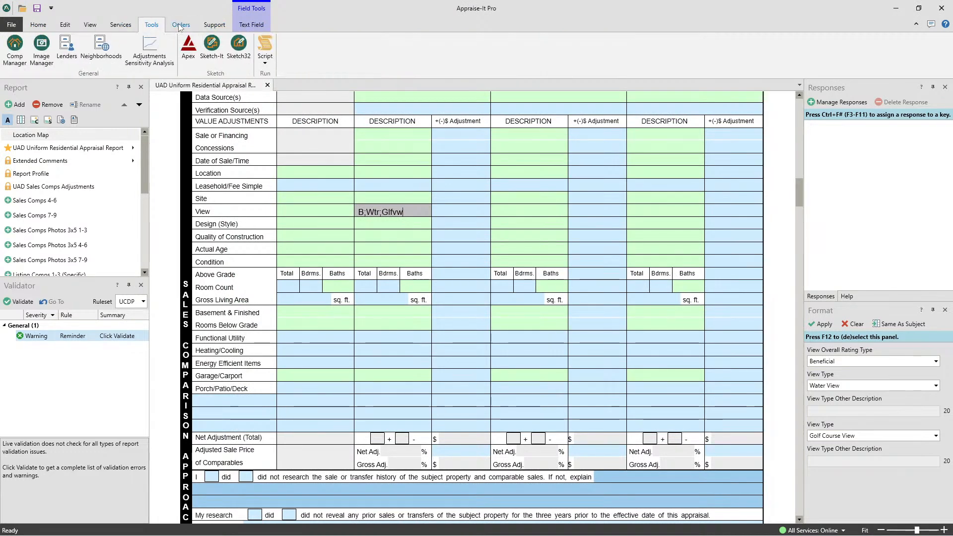
pyautogui.click(181, 25)
pyautogui.click(214, 25)
pyautogui.click(181, 24)
pyautogui.click(151, 25)
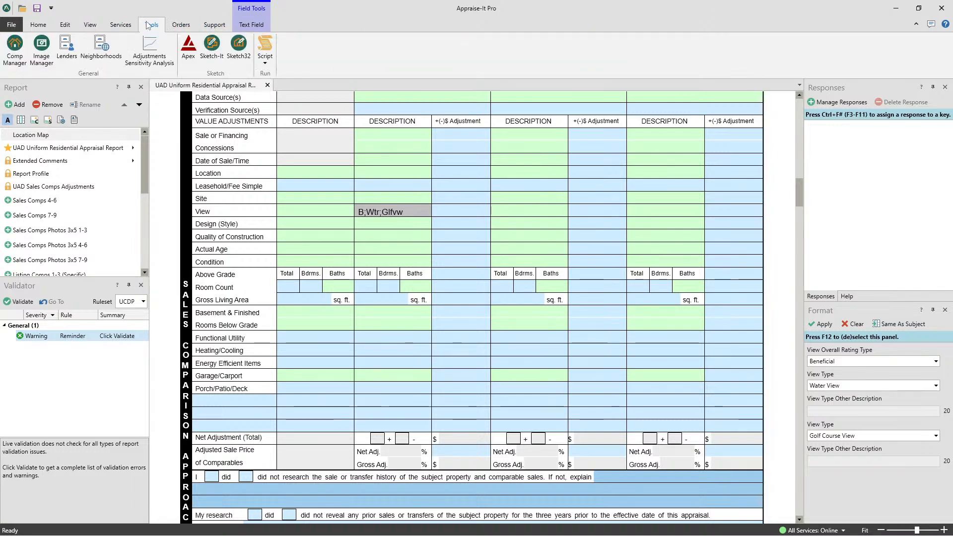
pyautogui.click(120, 24)
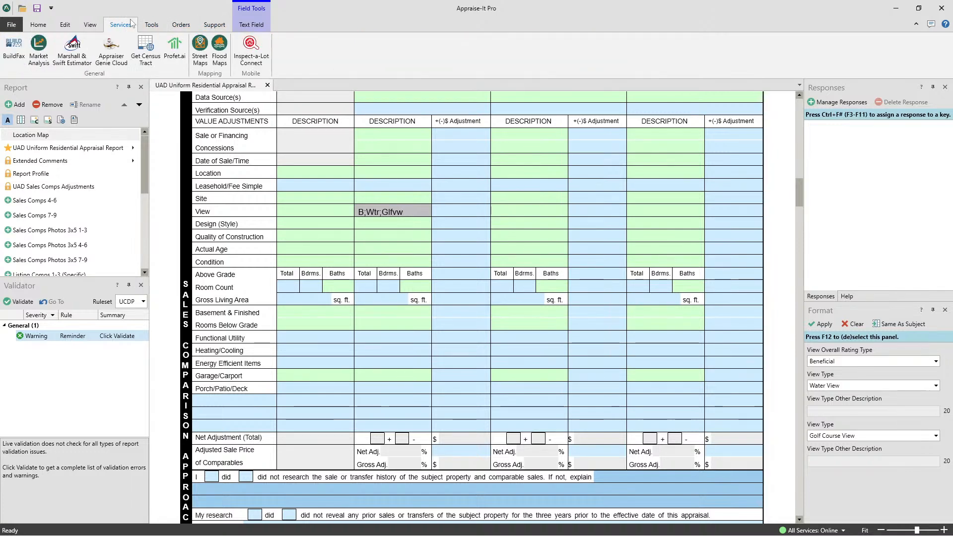
pyautogui.click(157, 26)
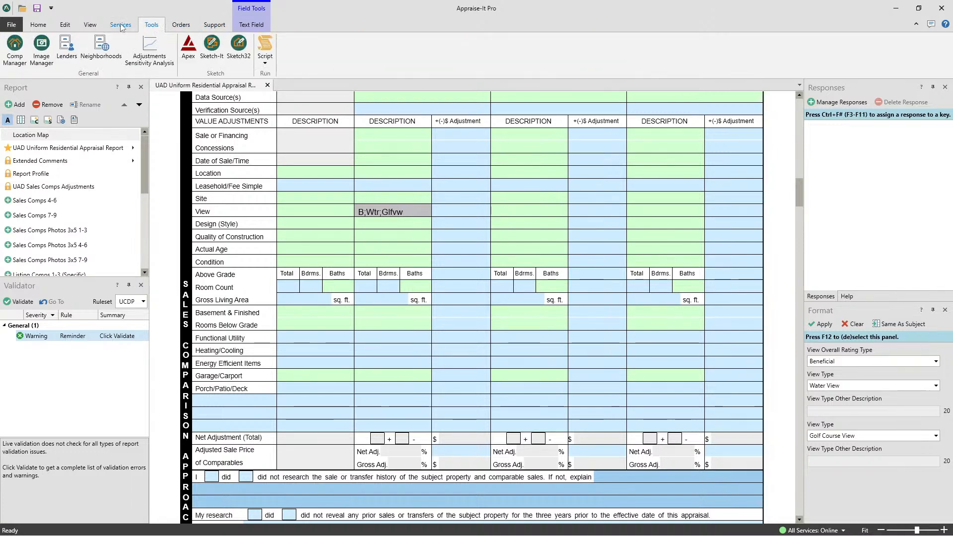
pyautogui.click(39, 27)
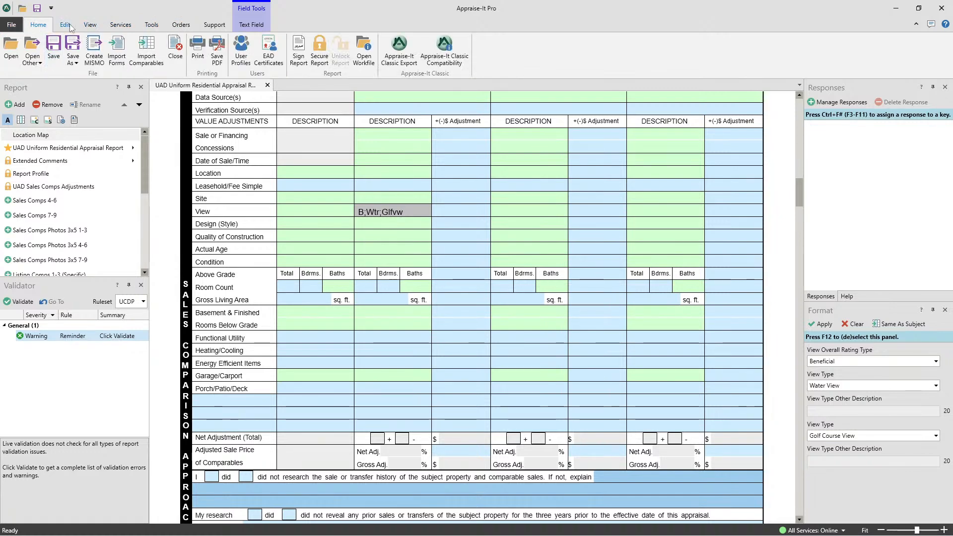
pyautogui.click(66, 25)
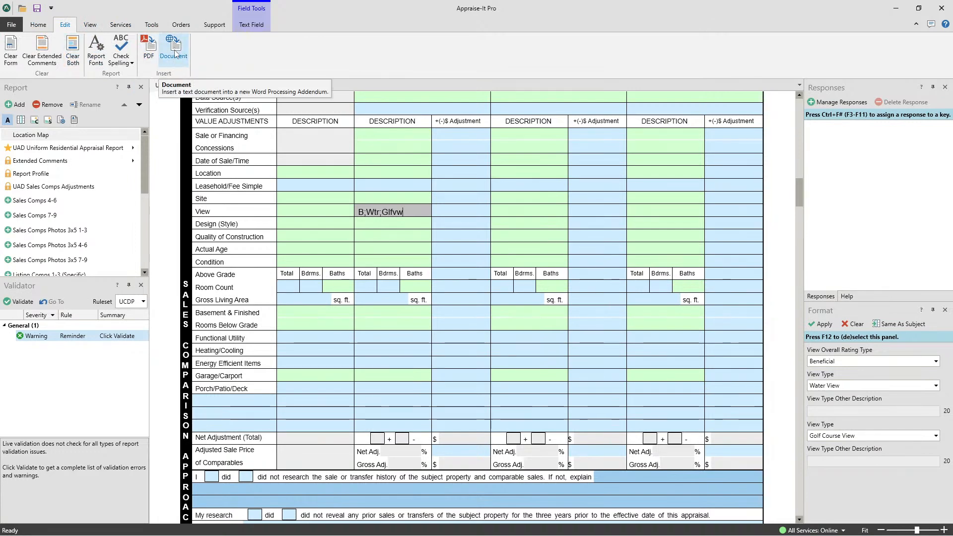
# Undock the Report panel, dock it across the top of the workspace, and reset the panel layout to default
pyautogui.click(85, 24)
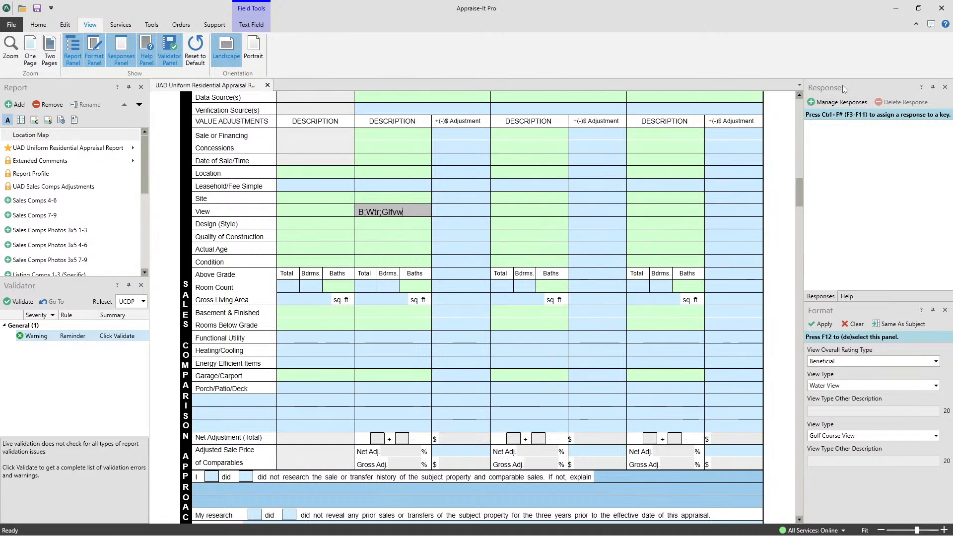
pyautogui.doubleClick(22, 89)
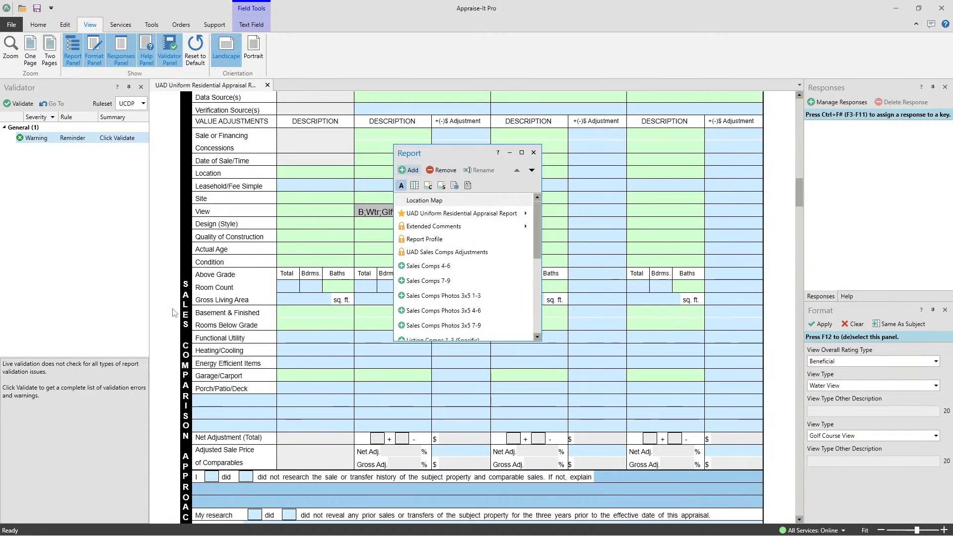
pyautogui.moveTo(421, 151); pyautogui.dragTo(475, 86)
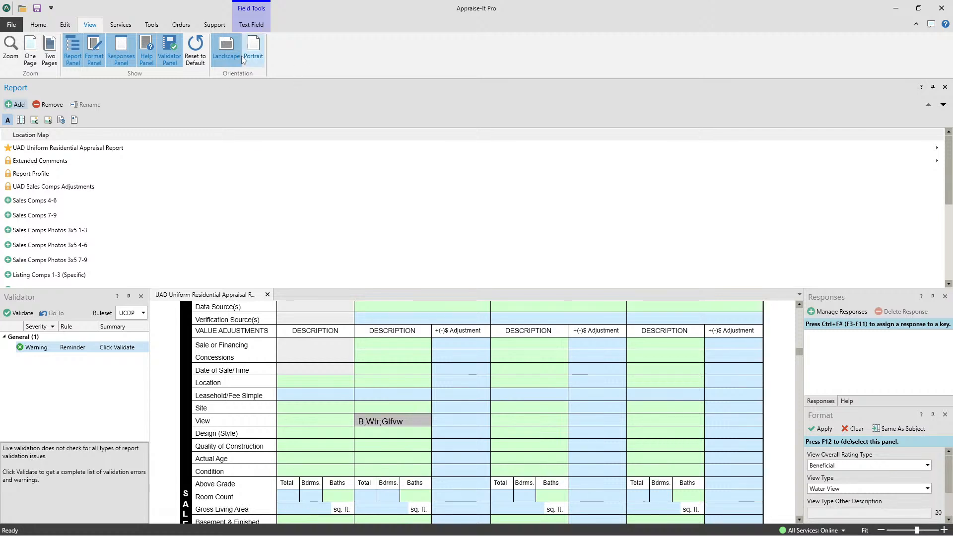
pyautogui.click(196, 49)
pyautogui.click(525, 295)
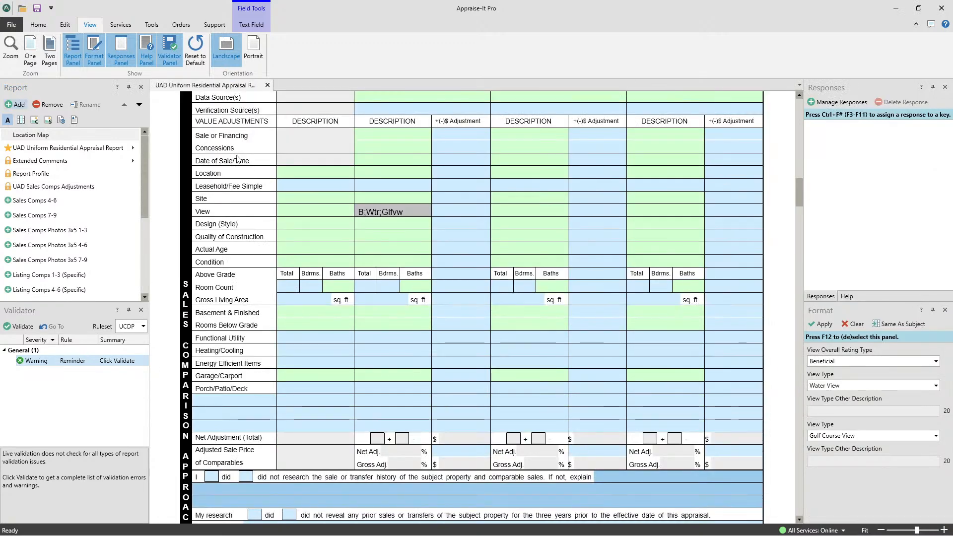
# Review the available services, the general and sketch tools, and the order delivery options
pyautogui.click(120, 25)
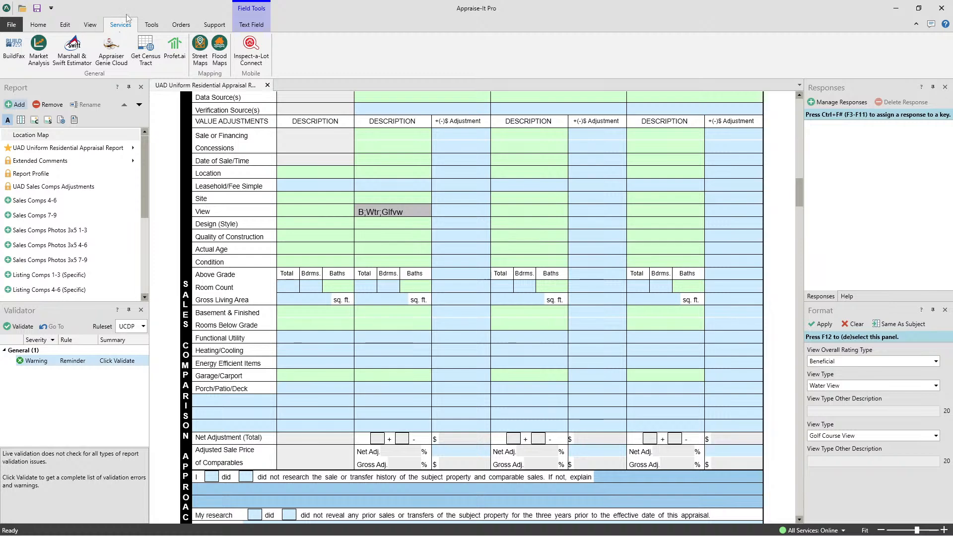
pyautogui.click(152, 25)
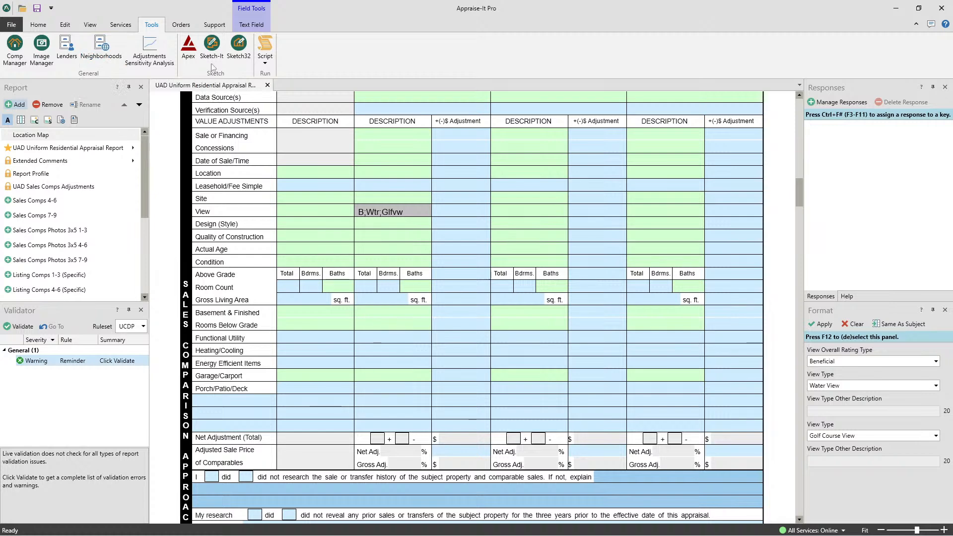
pyautogui.click(180, 24)
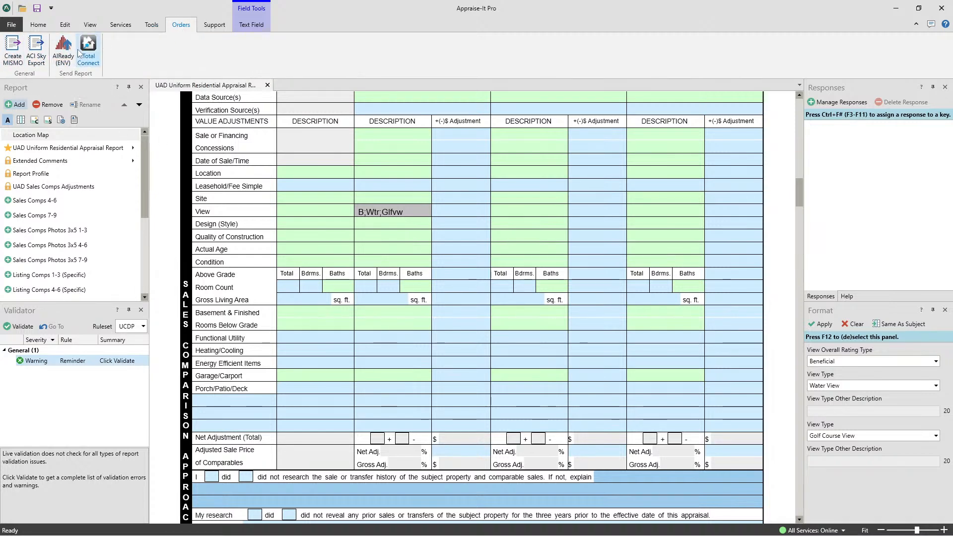
# Browse the Knowledge Base article list and try the technical support chat
pyautogui.click(213, 25)
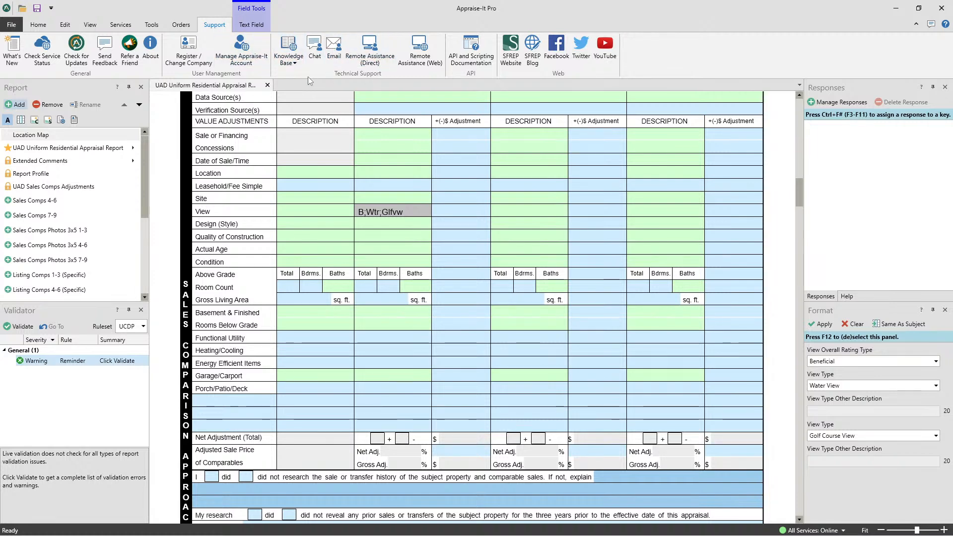
pyautogui.click(291, 60)
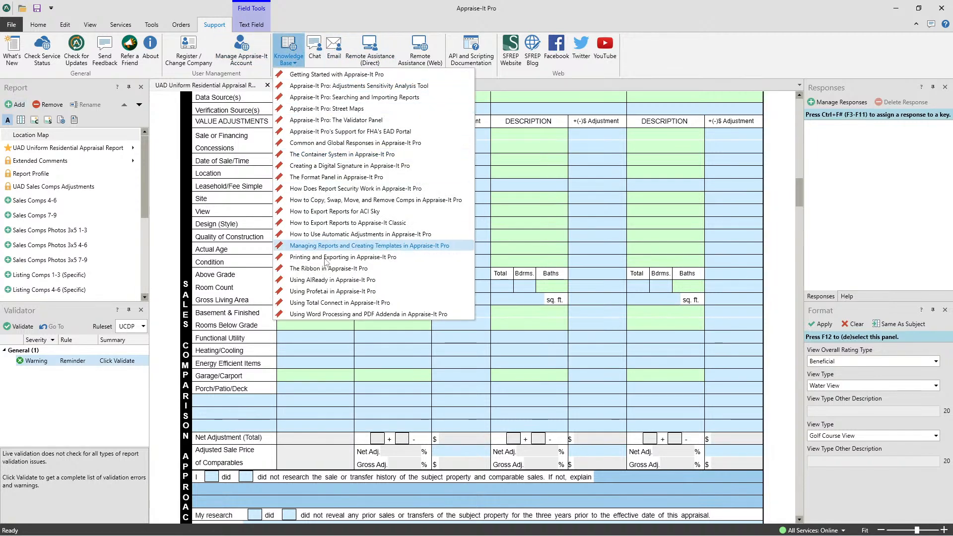
pyautogui.click(316, 38)
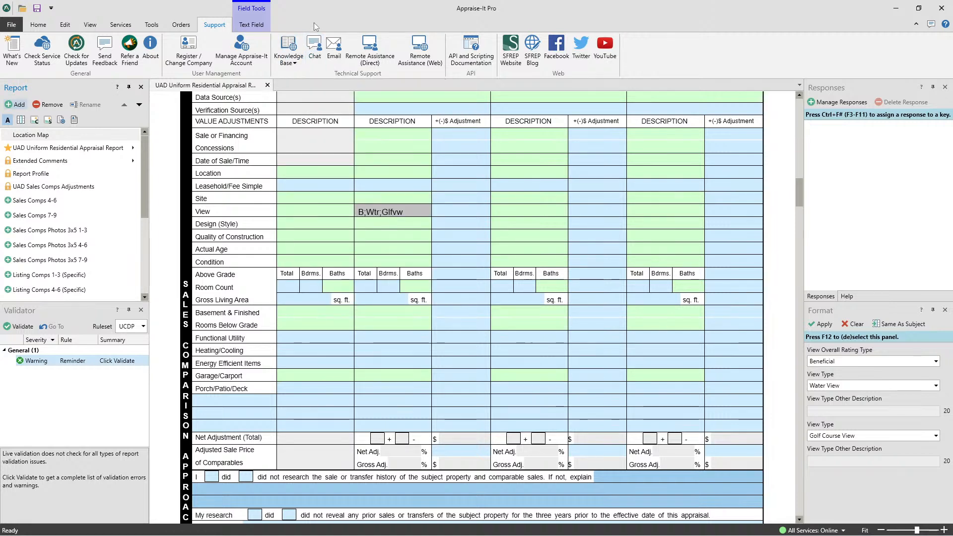
pyautogui.click(316, 52)
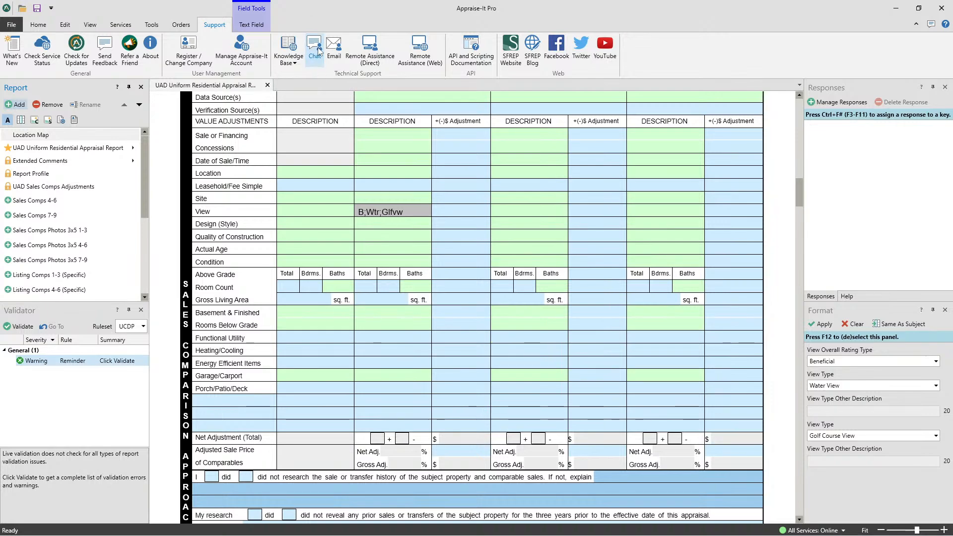
pyautogui.click(684, 12)
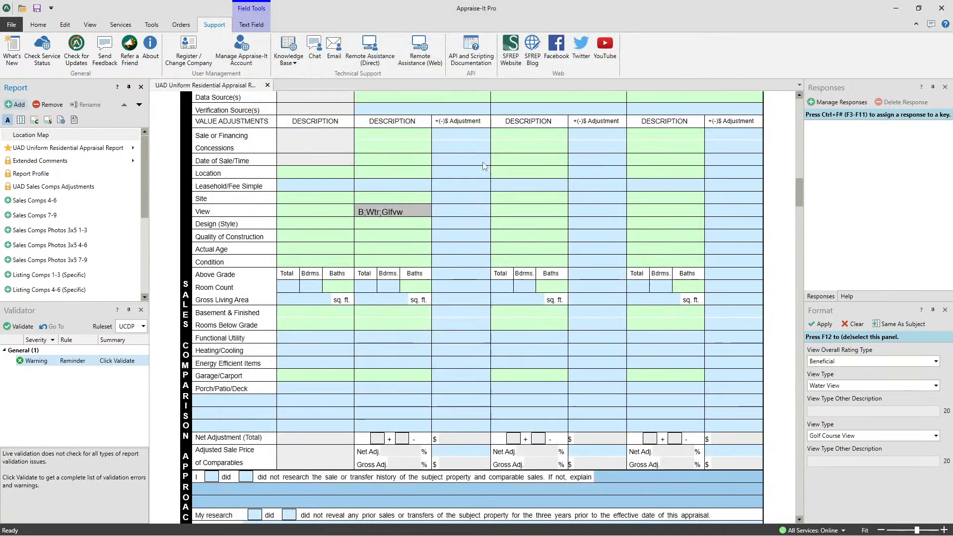